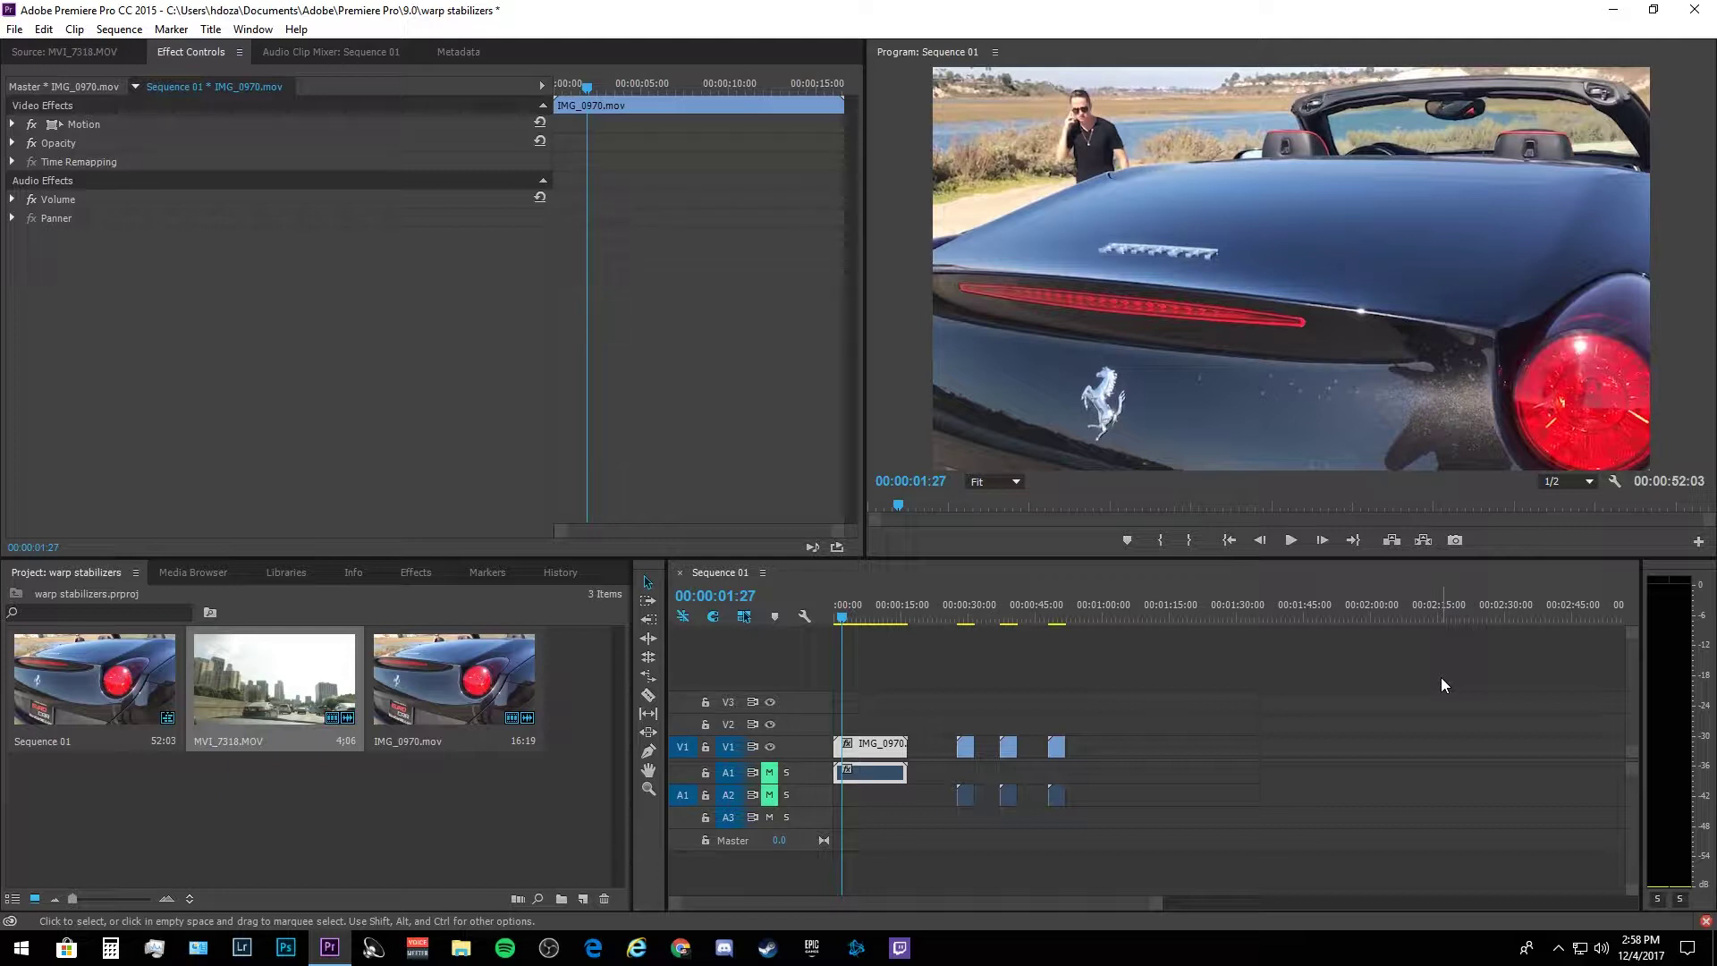
# - Play the IMG_0970.mov clip from the start and apply the Warp Stabilizer effect to it
pyautogui.click(1229, 540)
pyautogui.click(1290, 540)
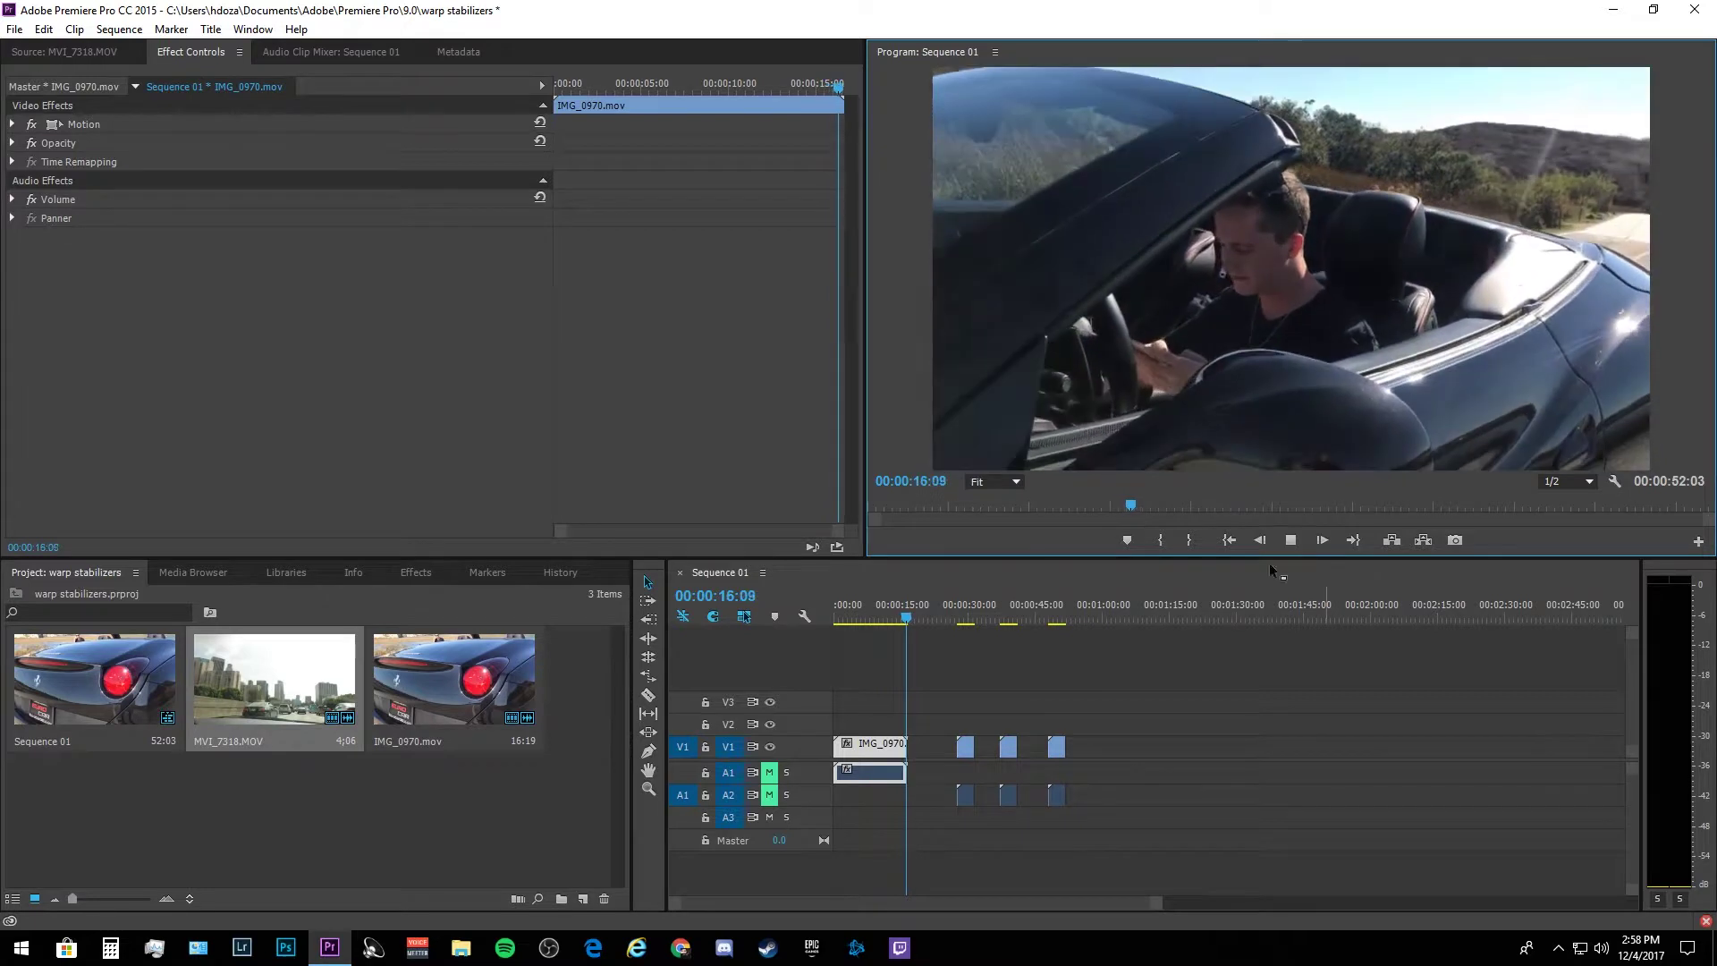
pyautogui.click(1229, 541)
pyautogui.click(438, 574)
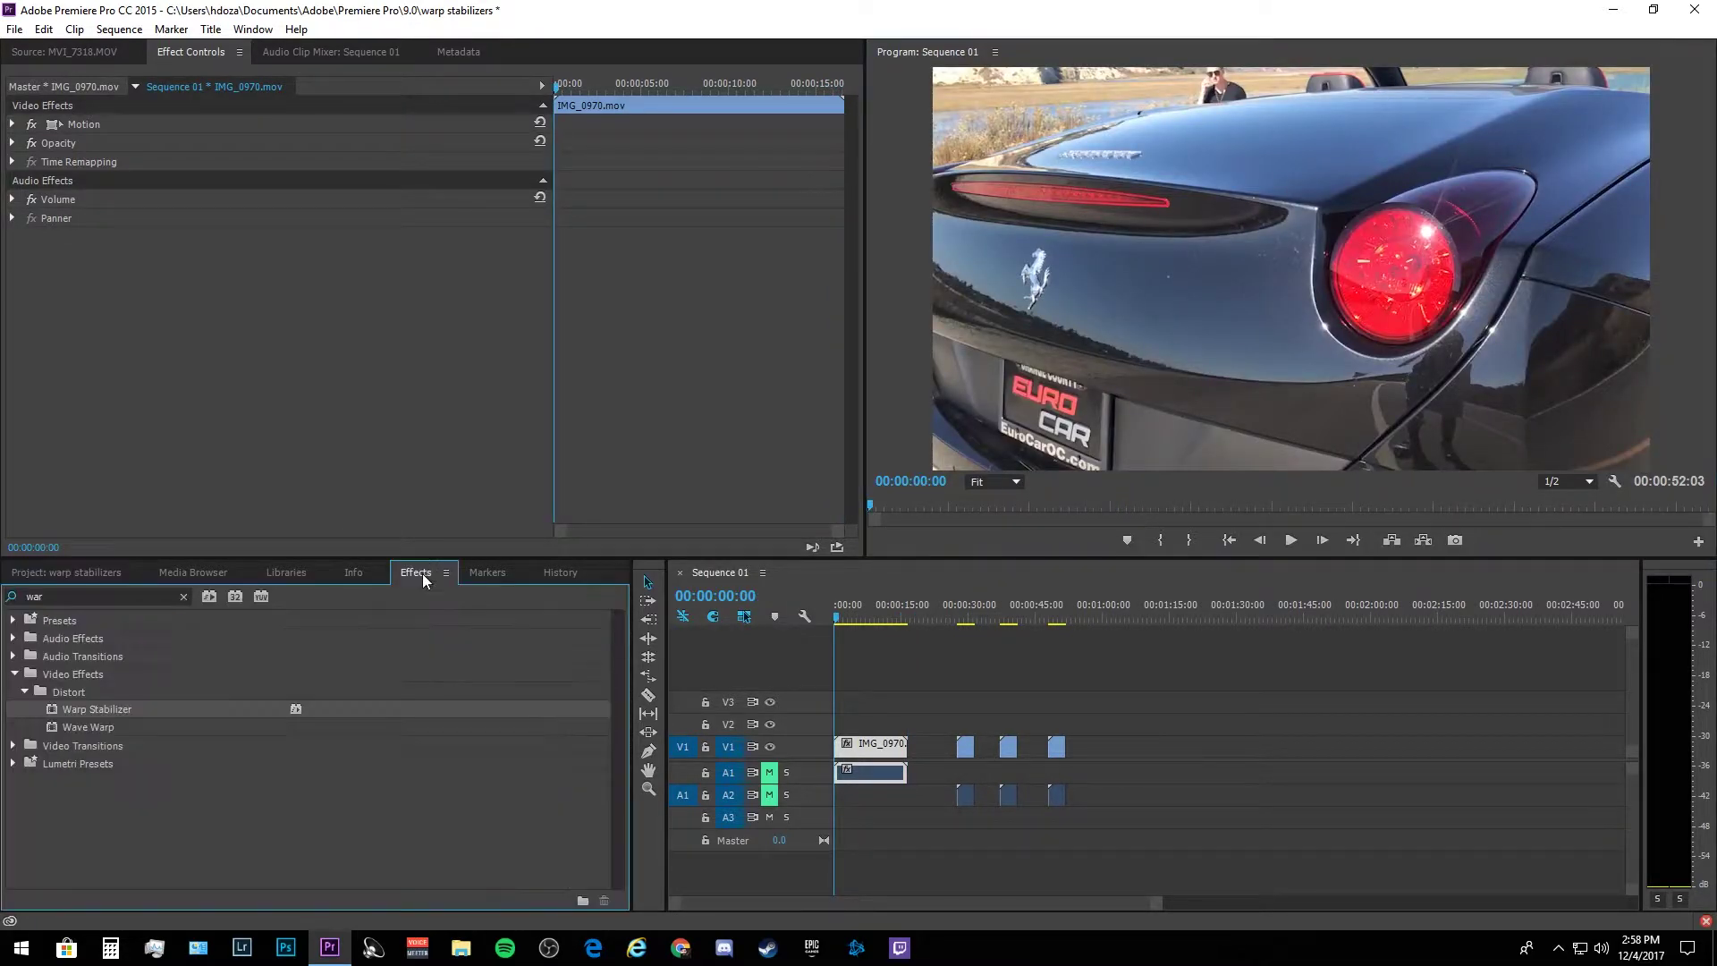
pyautogui.moveTo(114, 709); pyautogui.dragTo(872, 745)
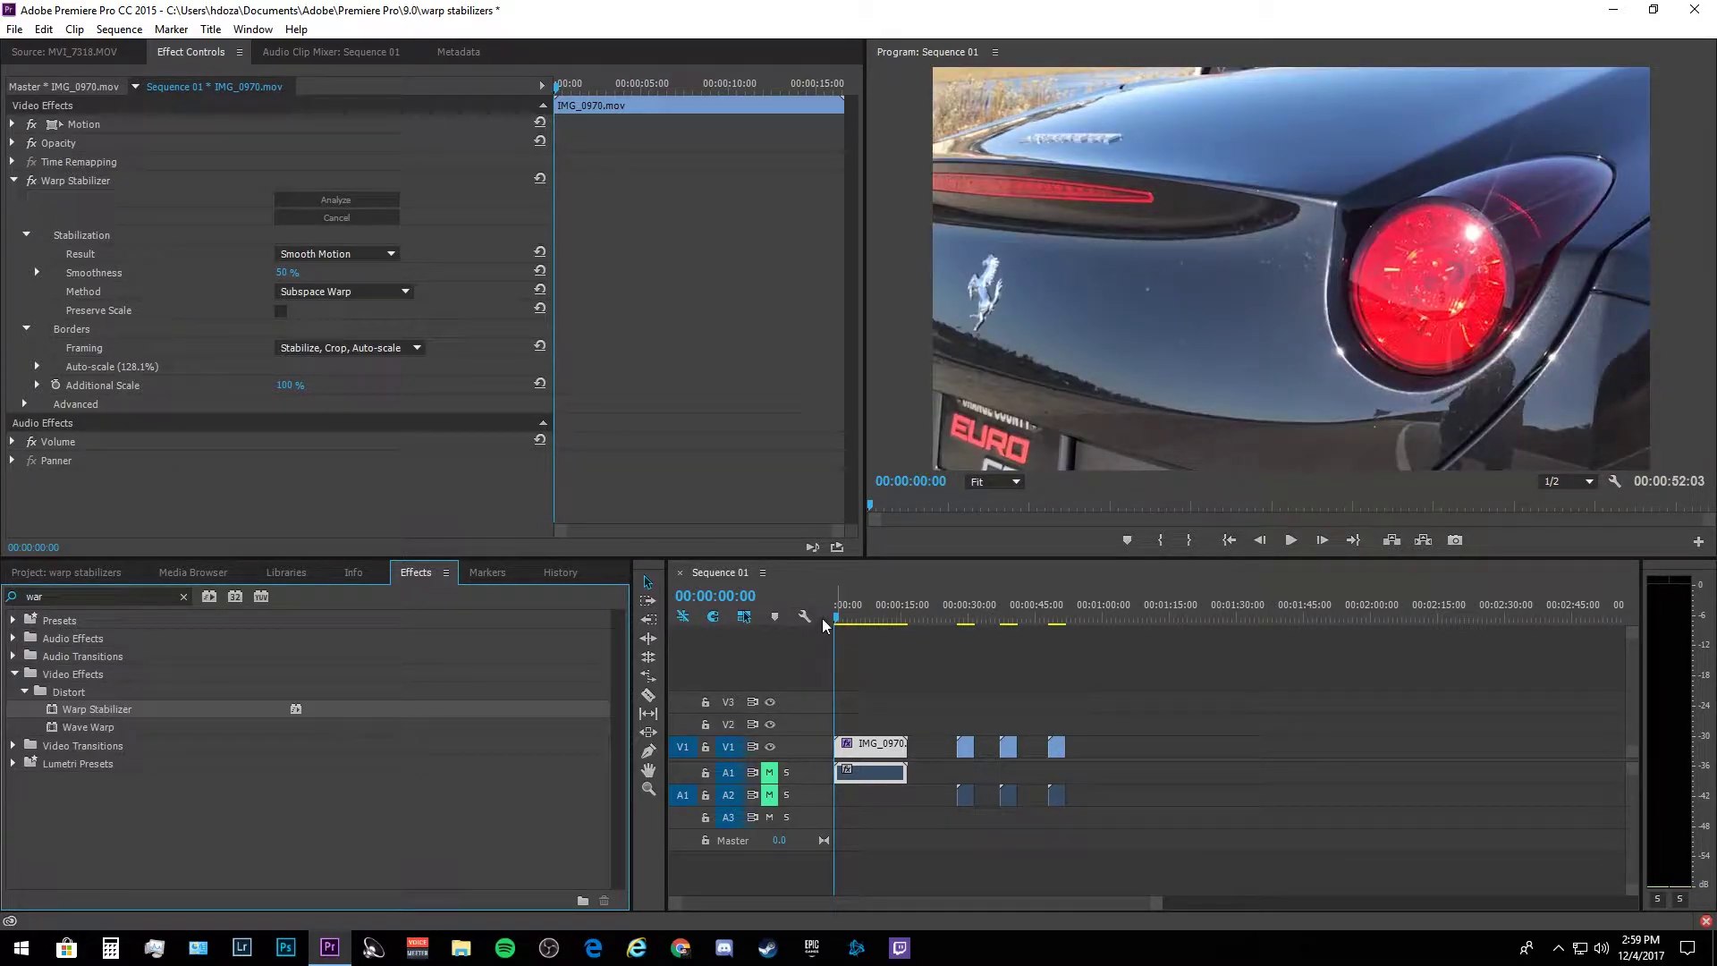
# - Play back the stabilized IMG_0970.mov clip and review its final second again
pyautogui.click(1261, 541)
pyautogui.click(1290, 540)
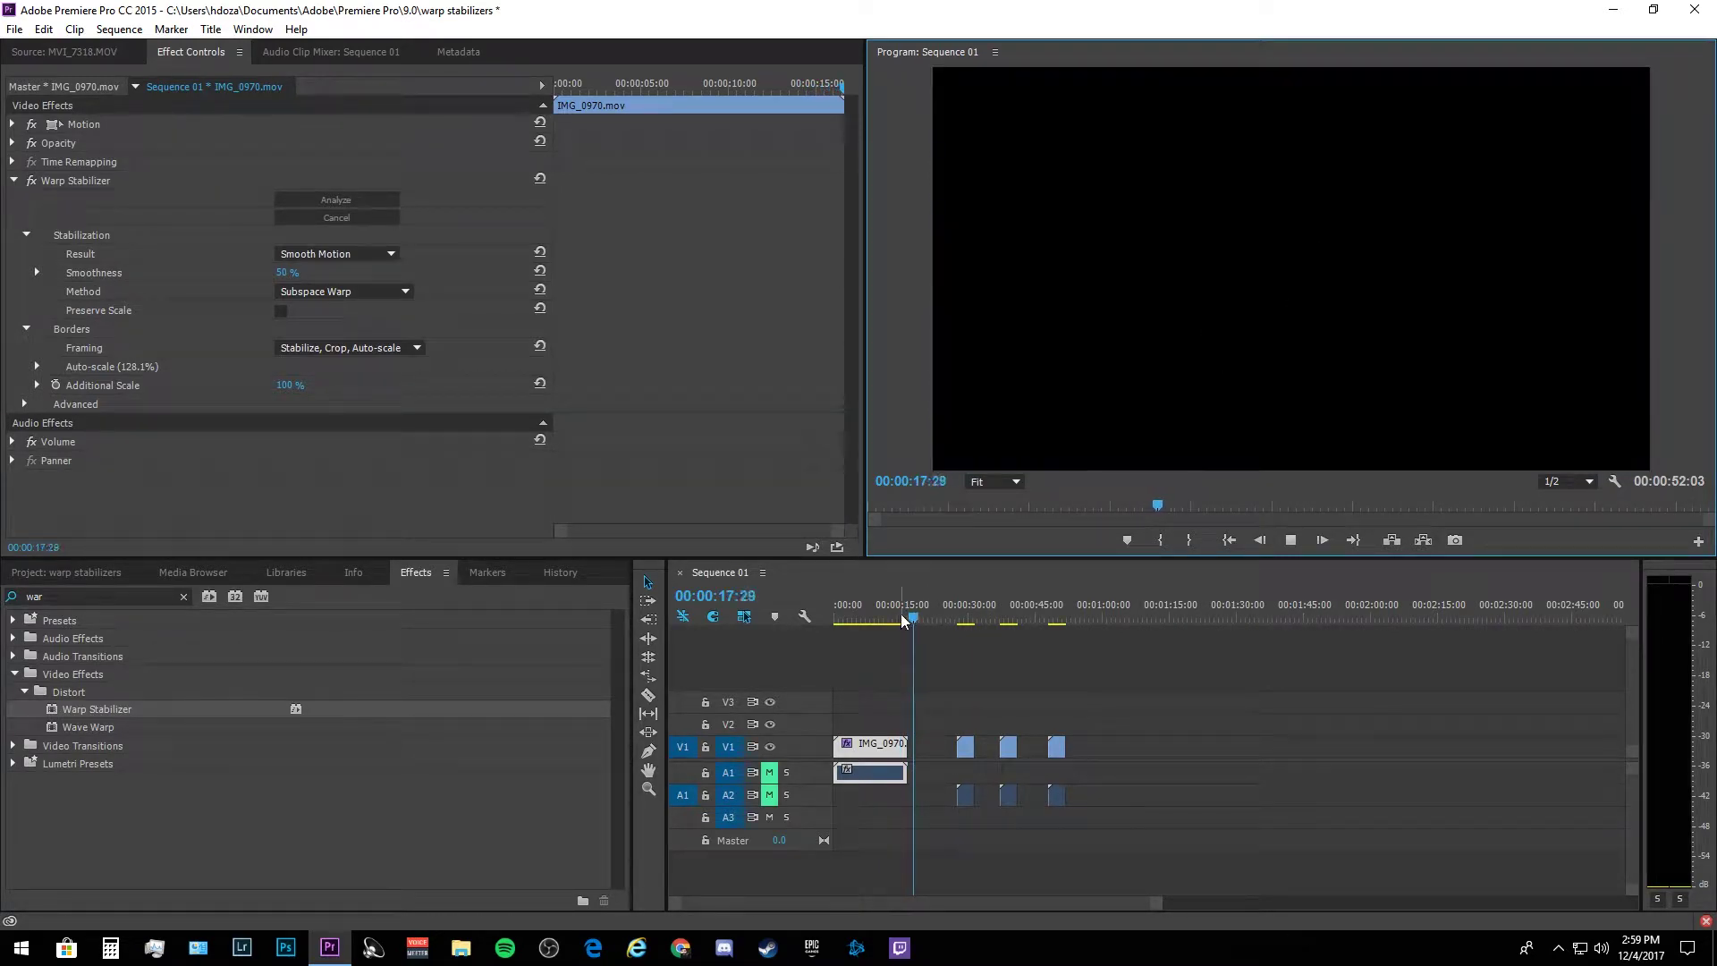
pyautogui.click(901, 616)
pyautogui.click(1294, 542)
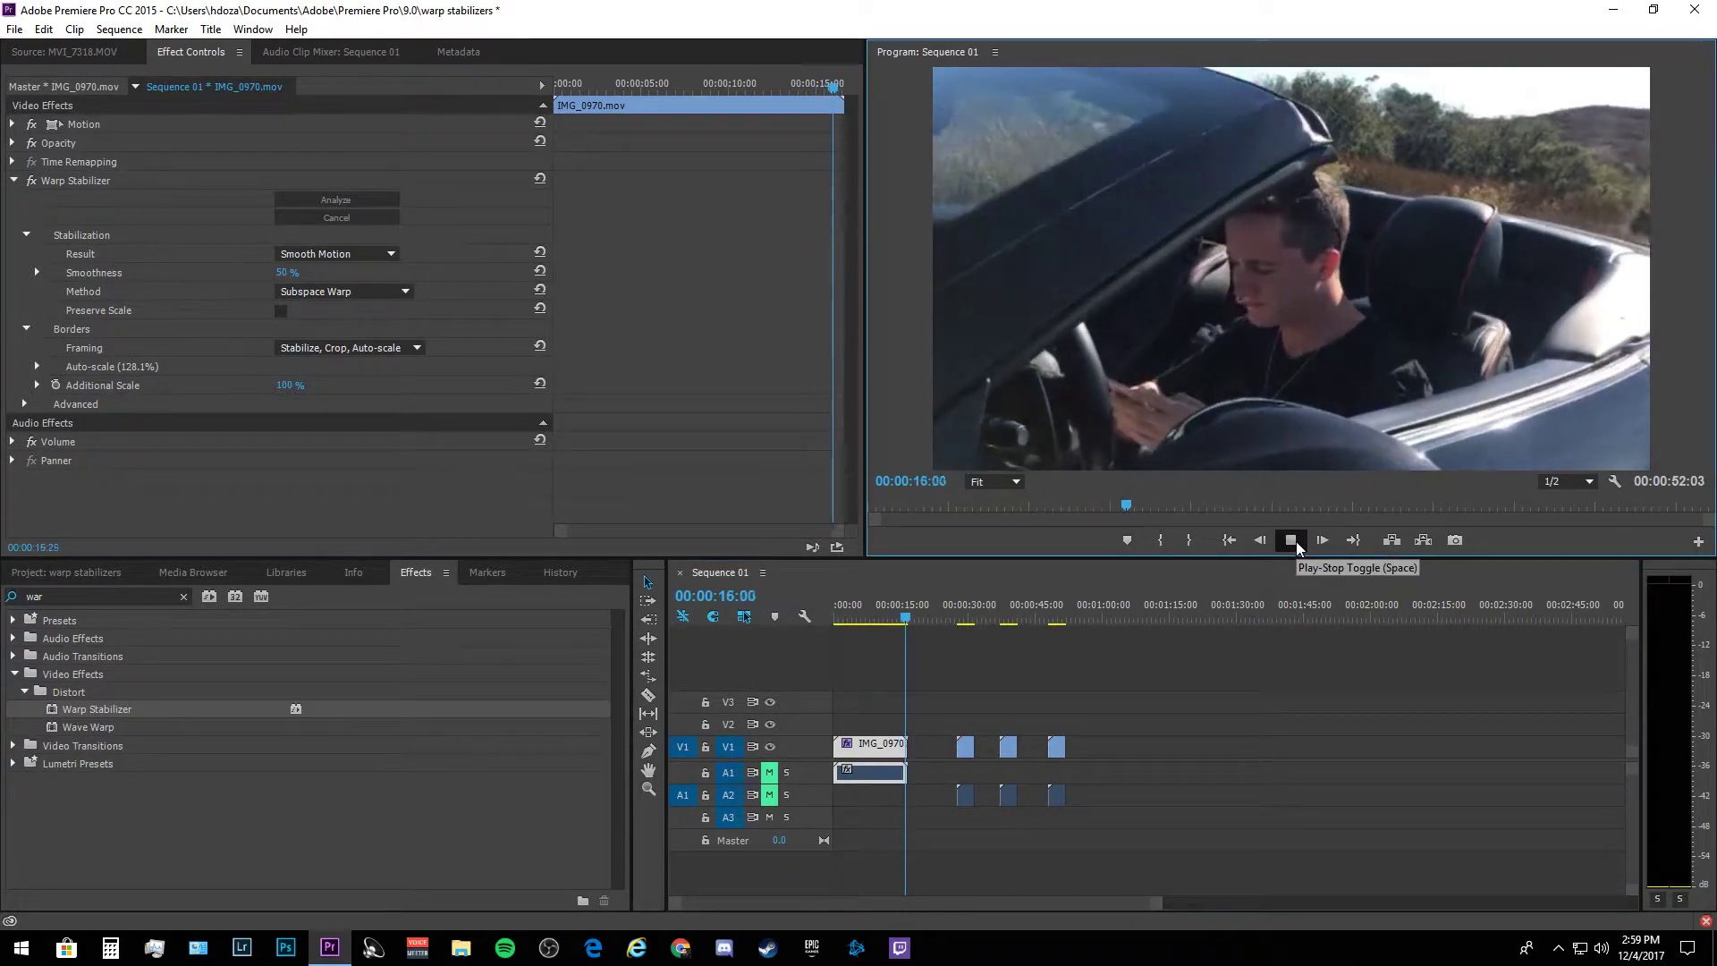
pyautogui.click(1296, 541)
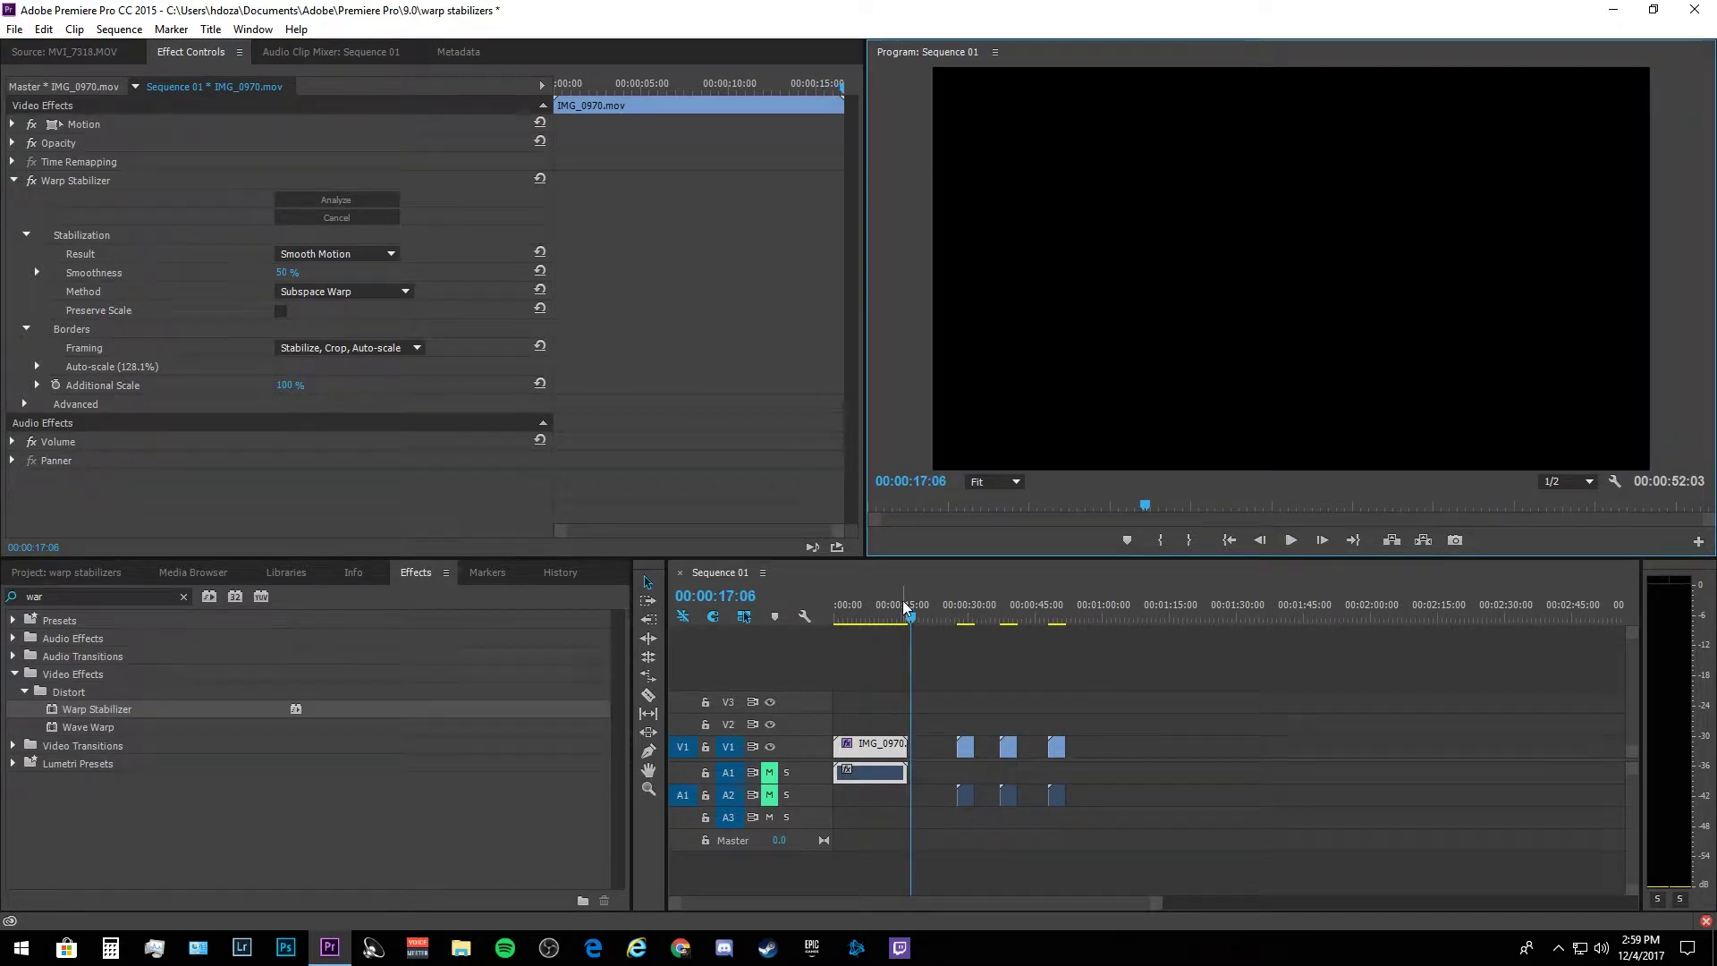
# - Return to the sequence start and remove the Warp Stabilizer effect from the IMG_0970.mov clip
pyautogui.press('Home')
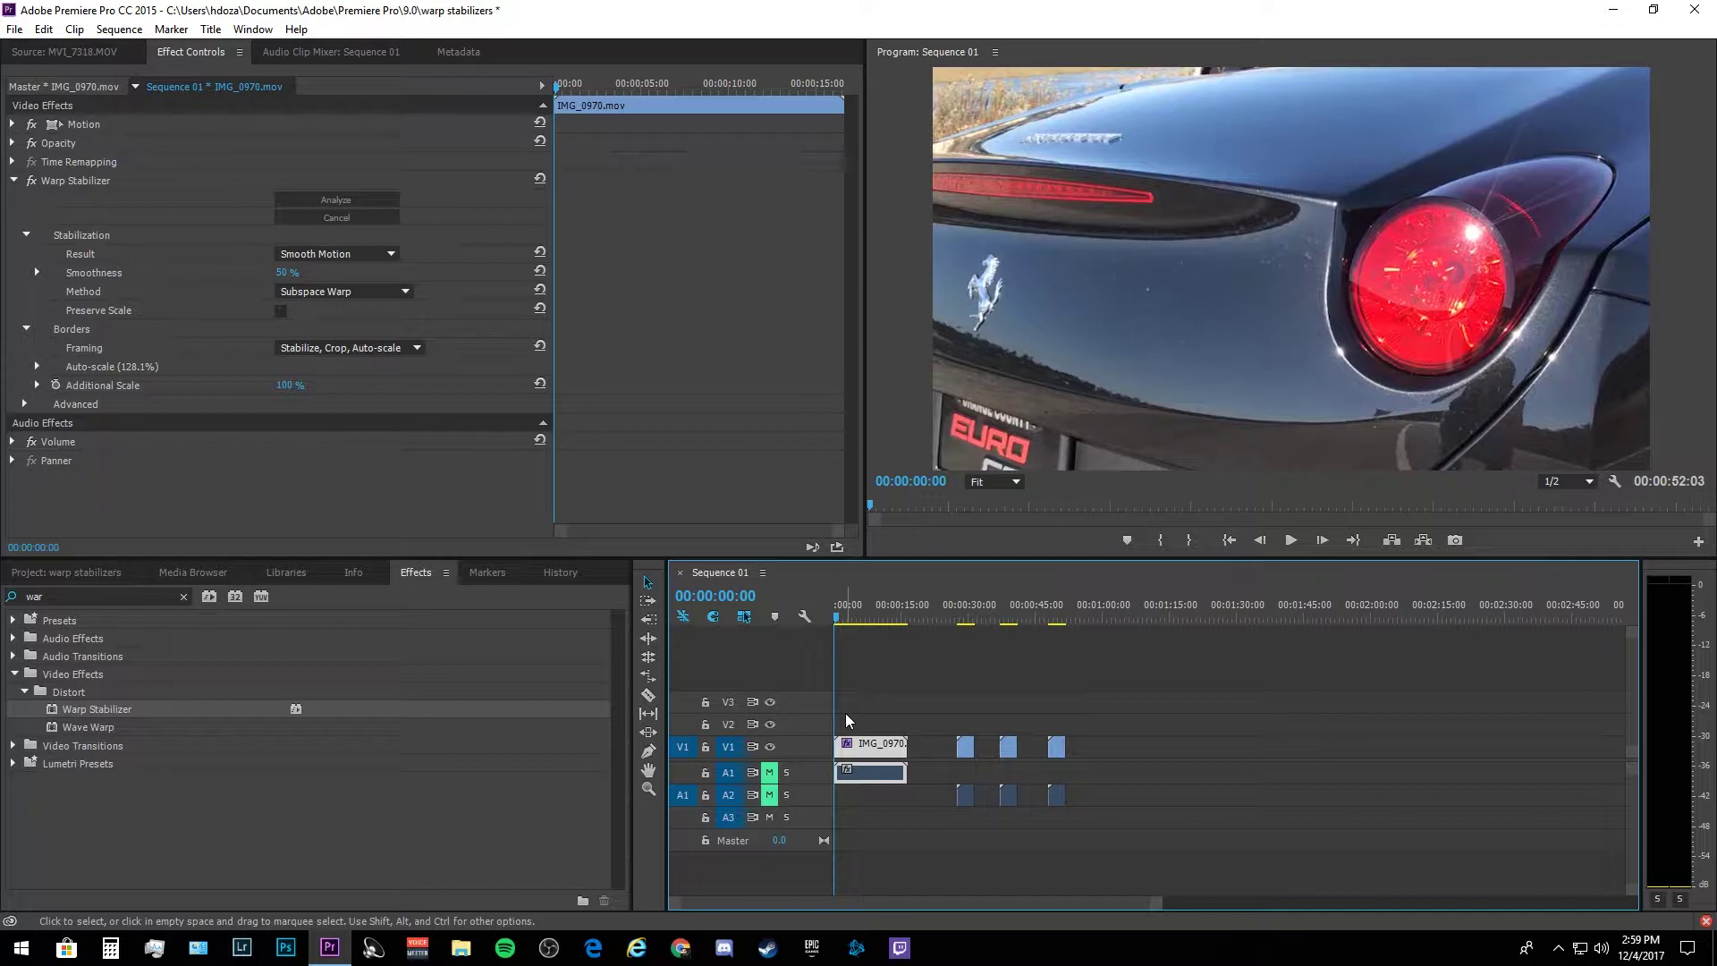
pyautogui.click(93, 182)
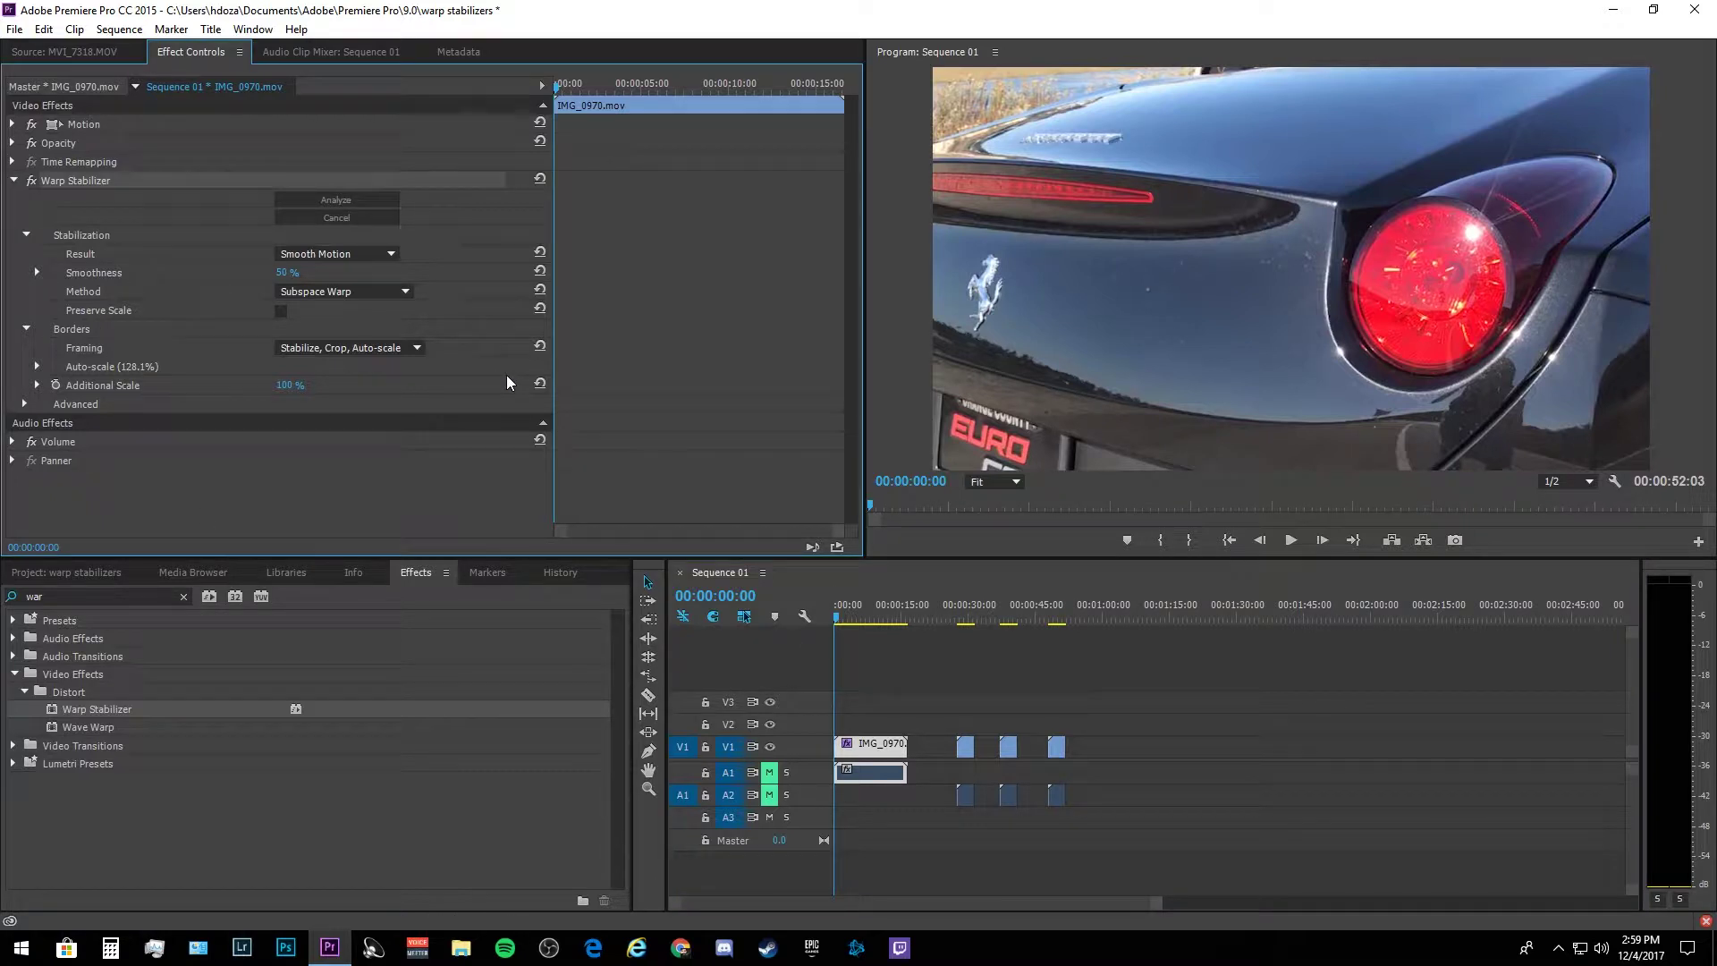
pyautogui.press('Delete')
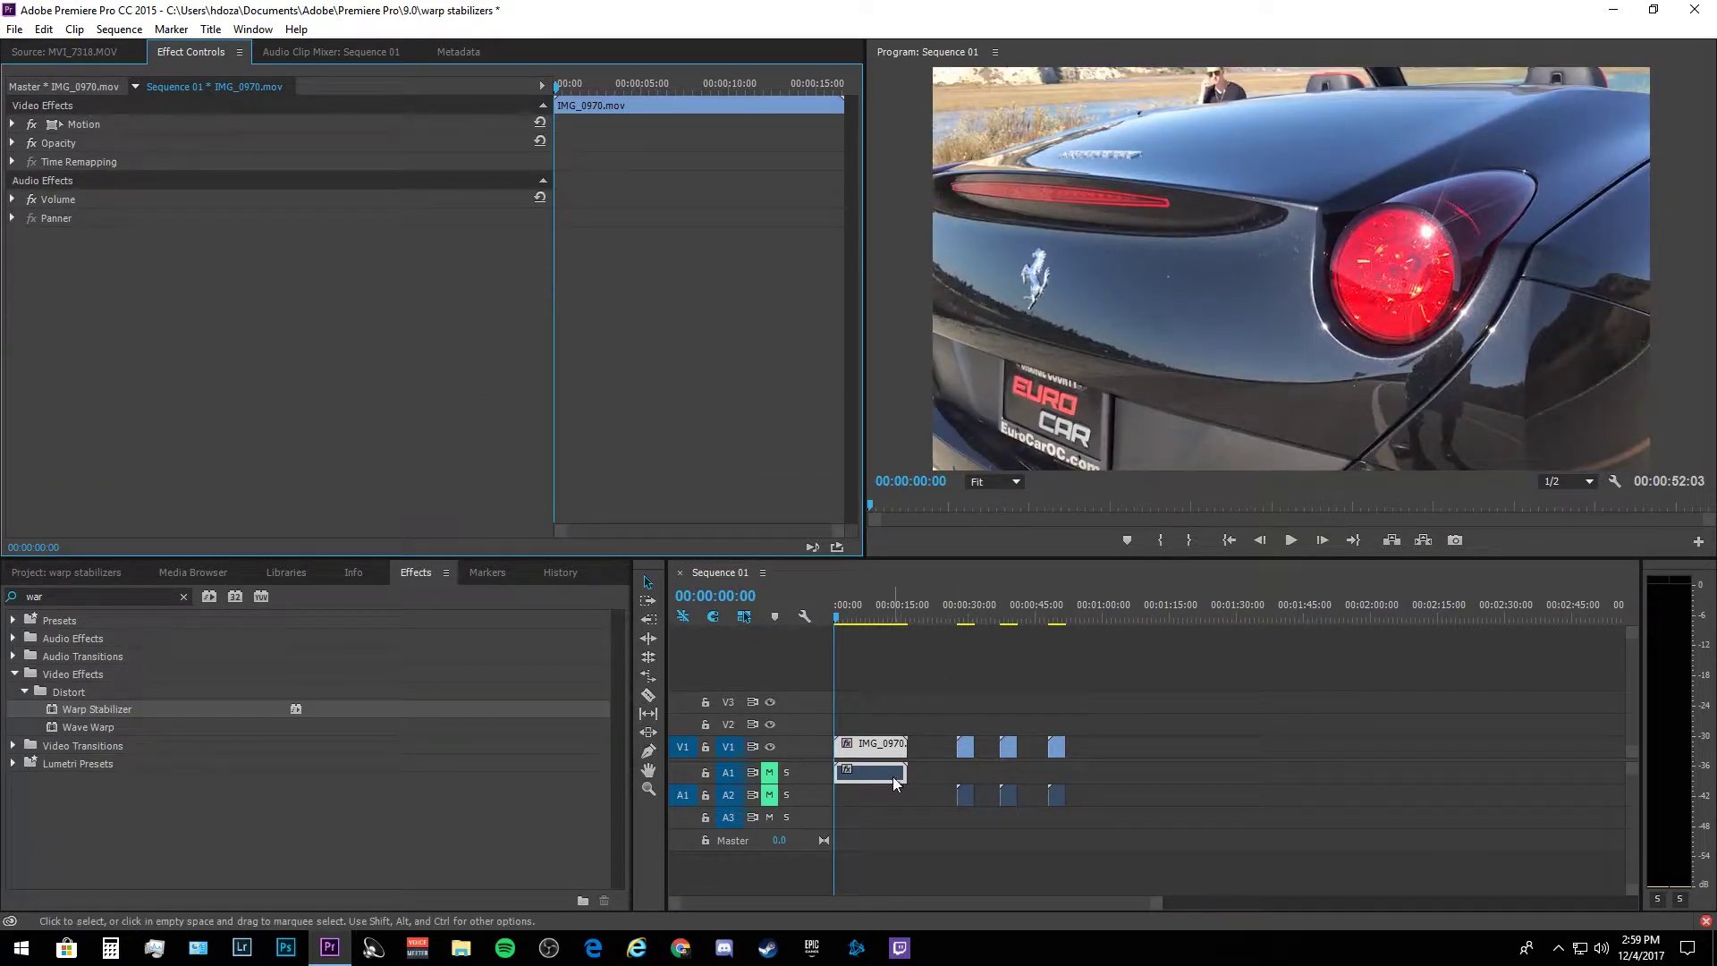
# - Split the IMG_0970.mov clip at 00:00:02:27 and move the longer remainder away, leaving a gap after the short opening segment
pyautogui.press('space')
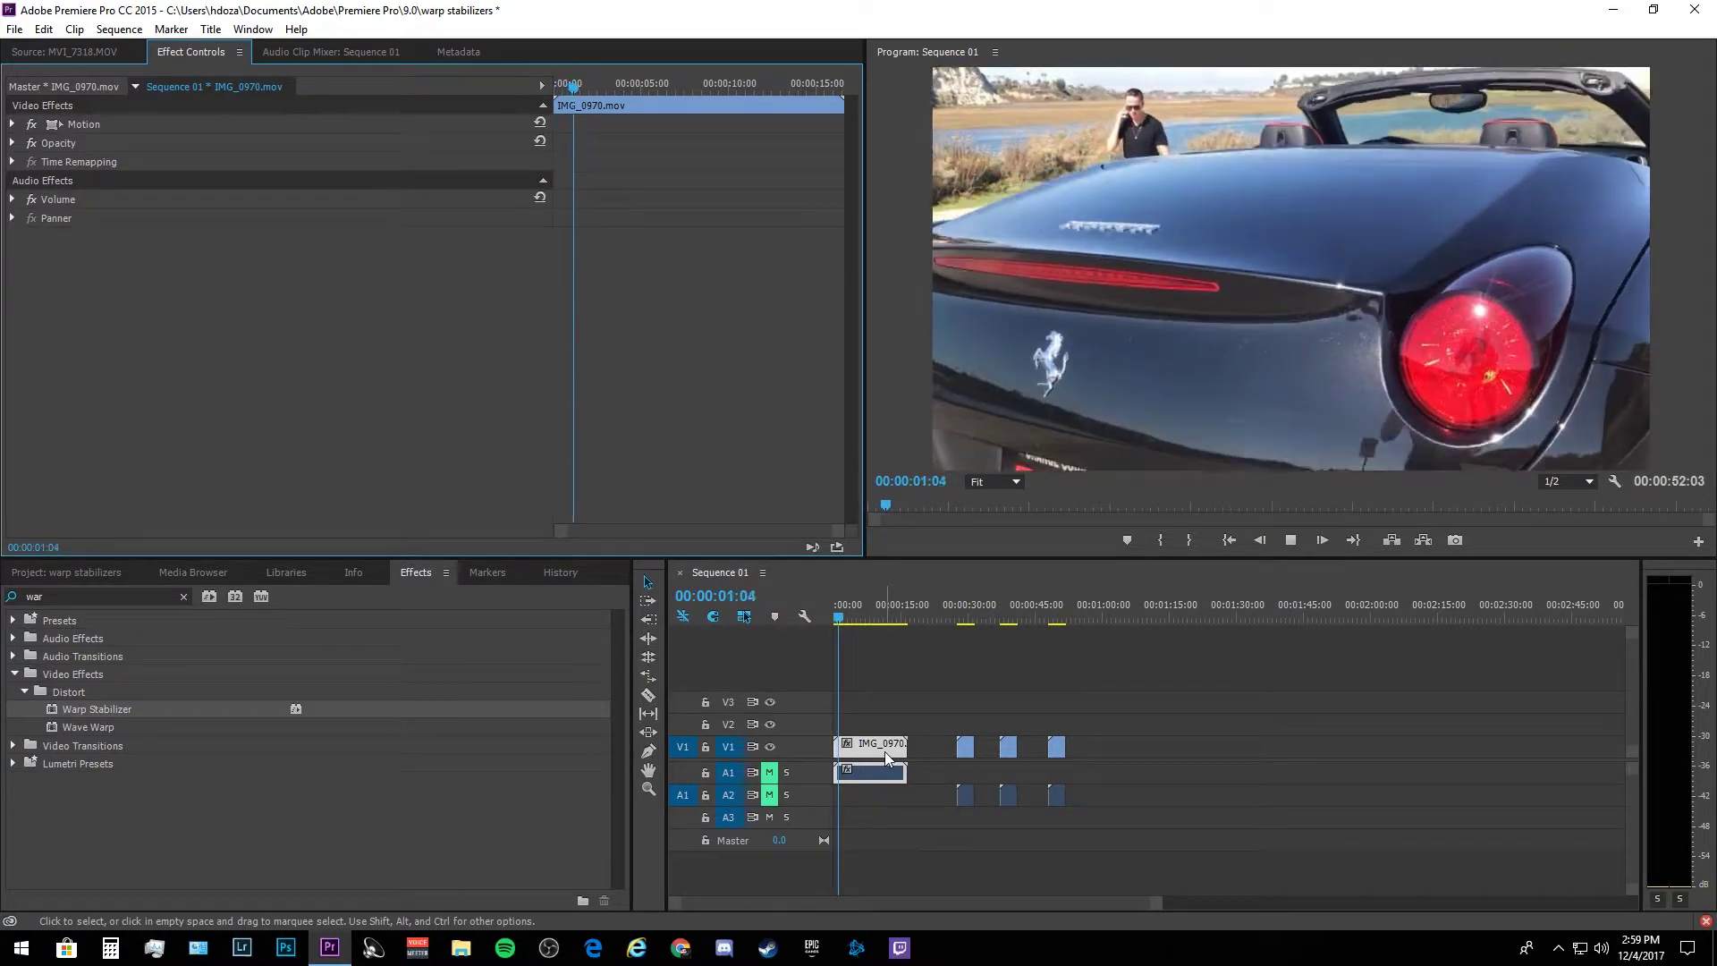
pyautogui.press('space')
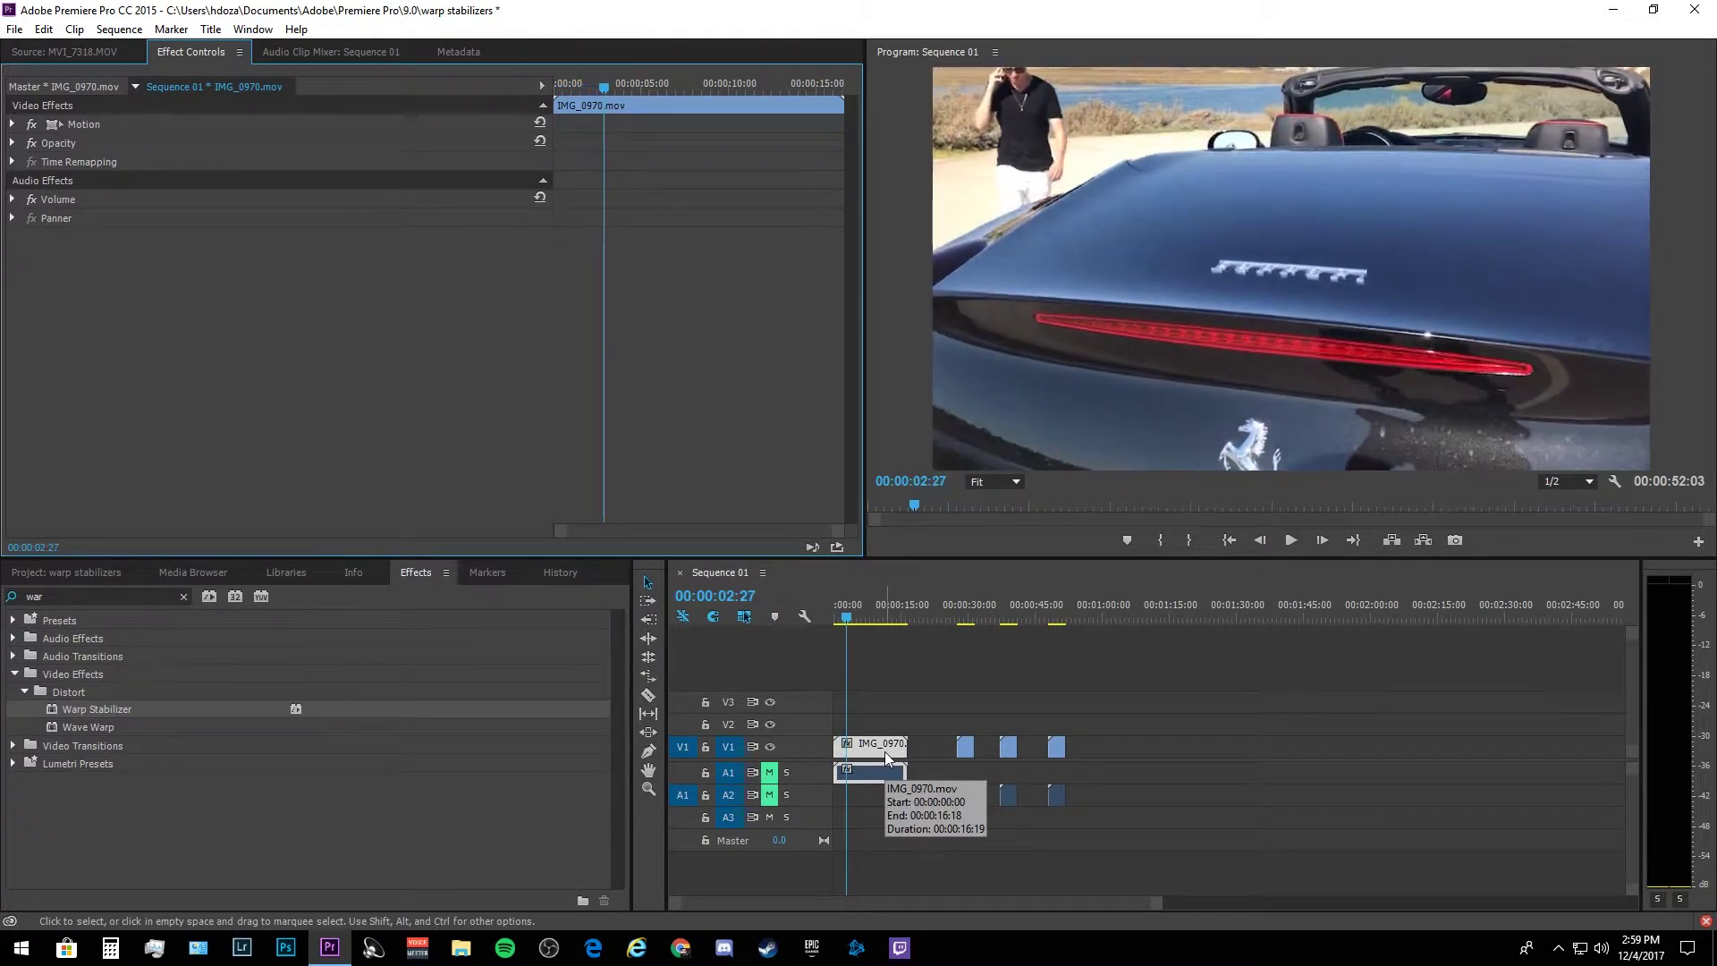
pyautogui.moveTo(883, 751); pyautogui.dragTo(914, 756)
# - Apply the Warp Stabilizer effect to the short opening segment of IMG_0970.mov
pyautogui.press('Home')
pyautogui.moveTo(109, 706); pyautogui.dragTo(840, 748)
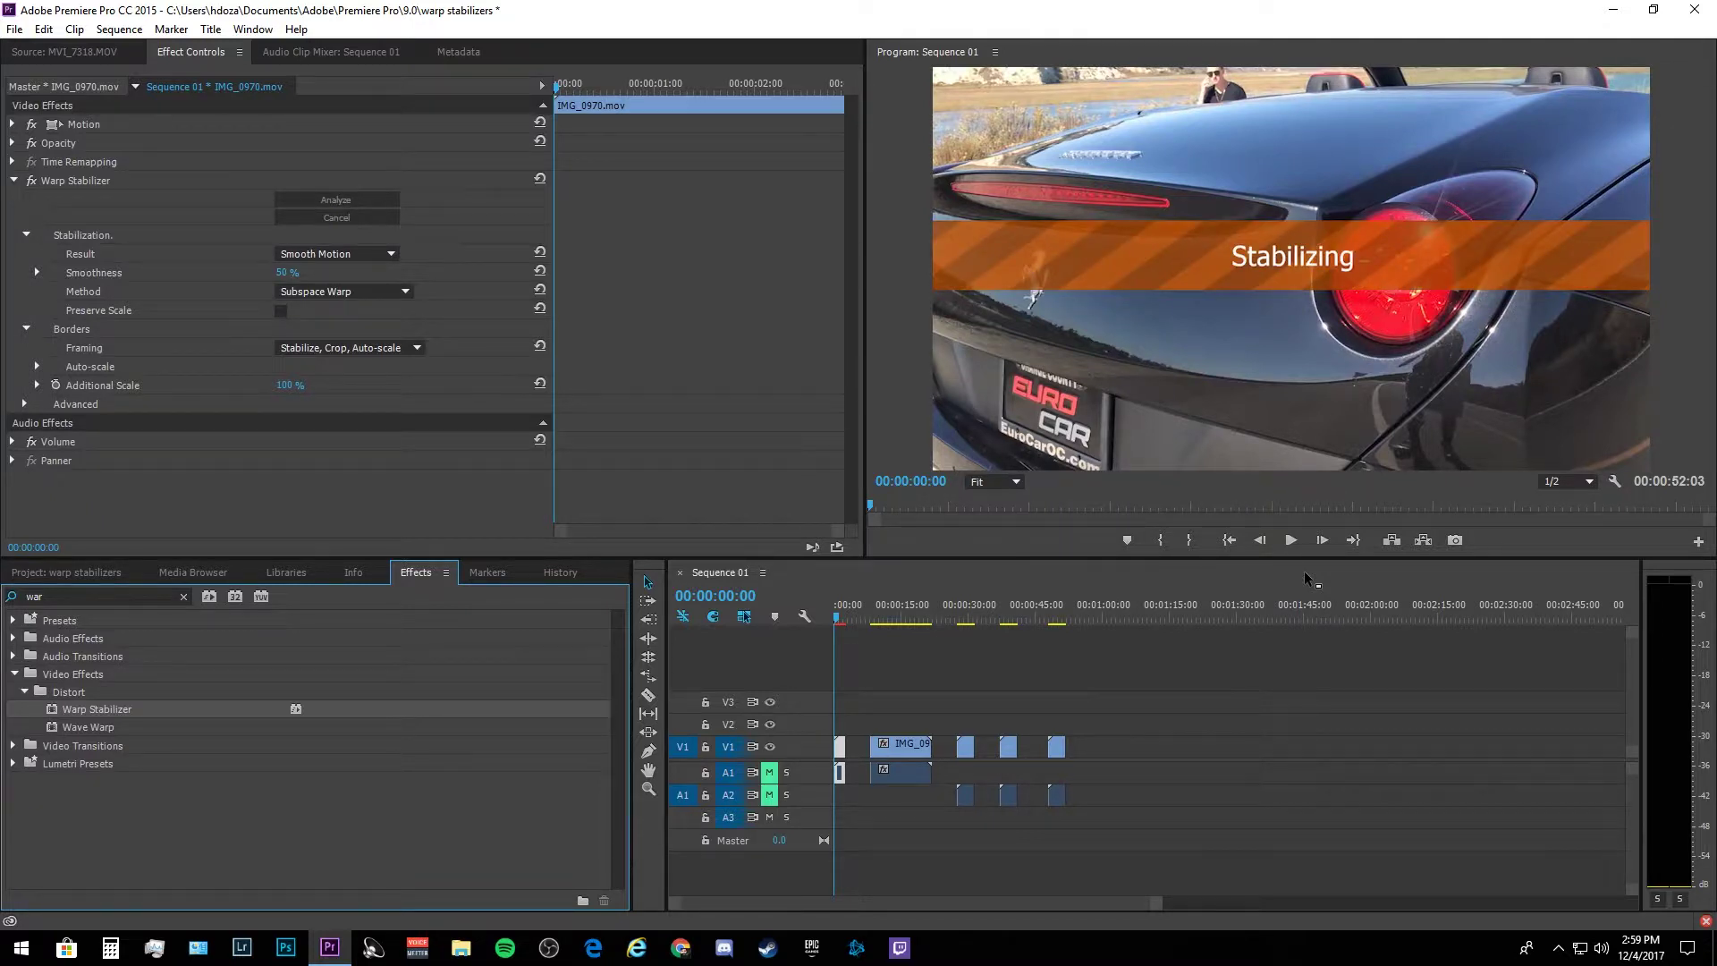
pyautogui.click(1227, 540)
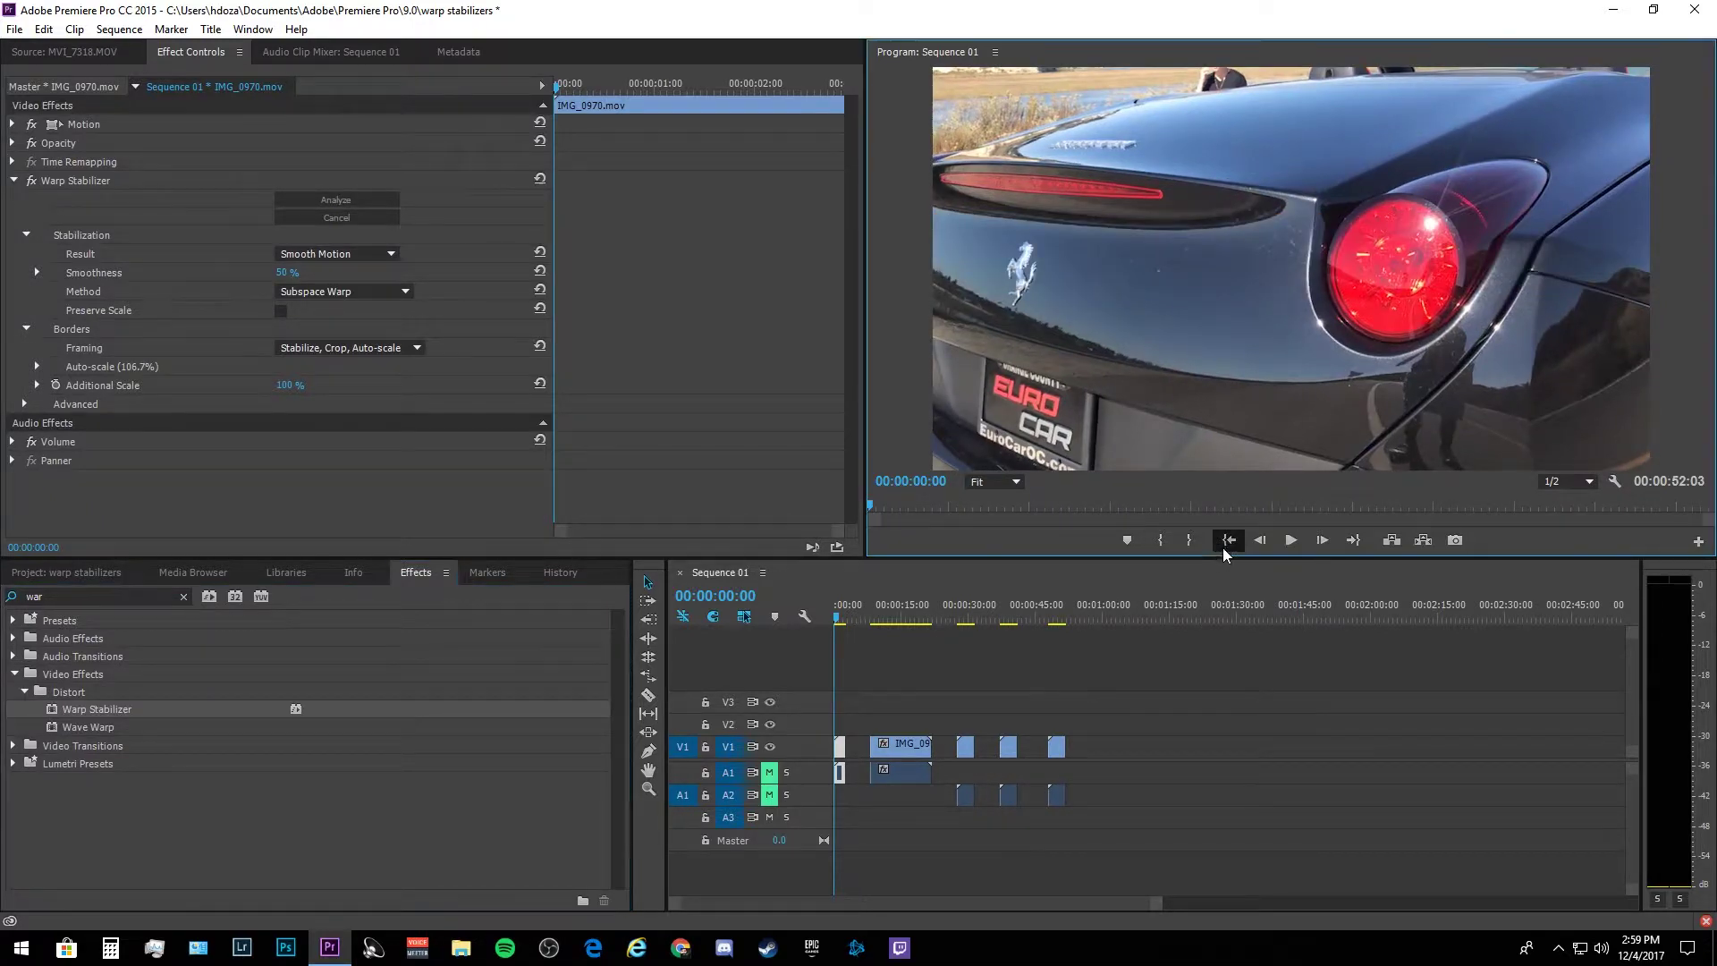
# - Play back the stabilized opening segment from its start and return to the beginning of the sequence
pyautogui.moveTo(915, 613); pyautogui.dragTo(805, 626)
pyautogui.click(1292, 540)
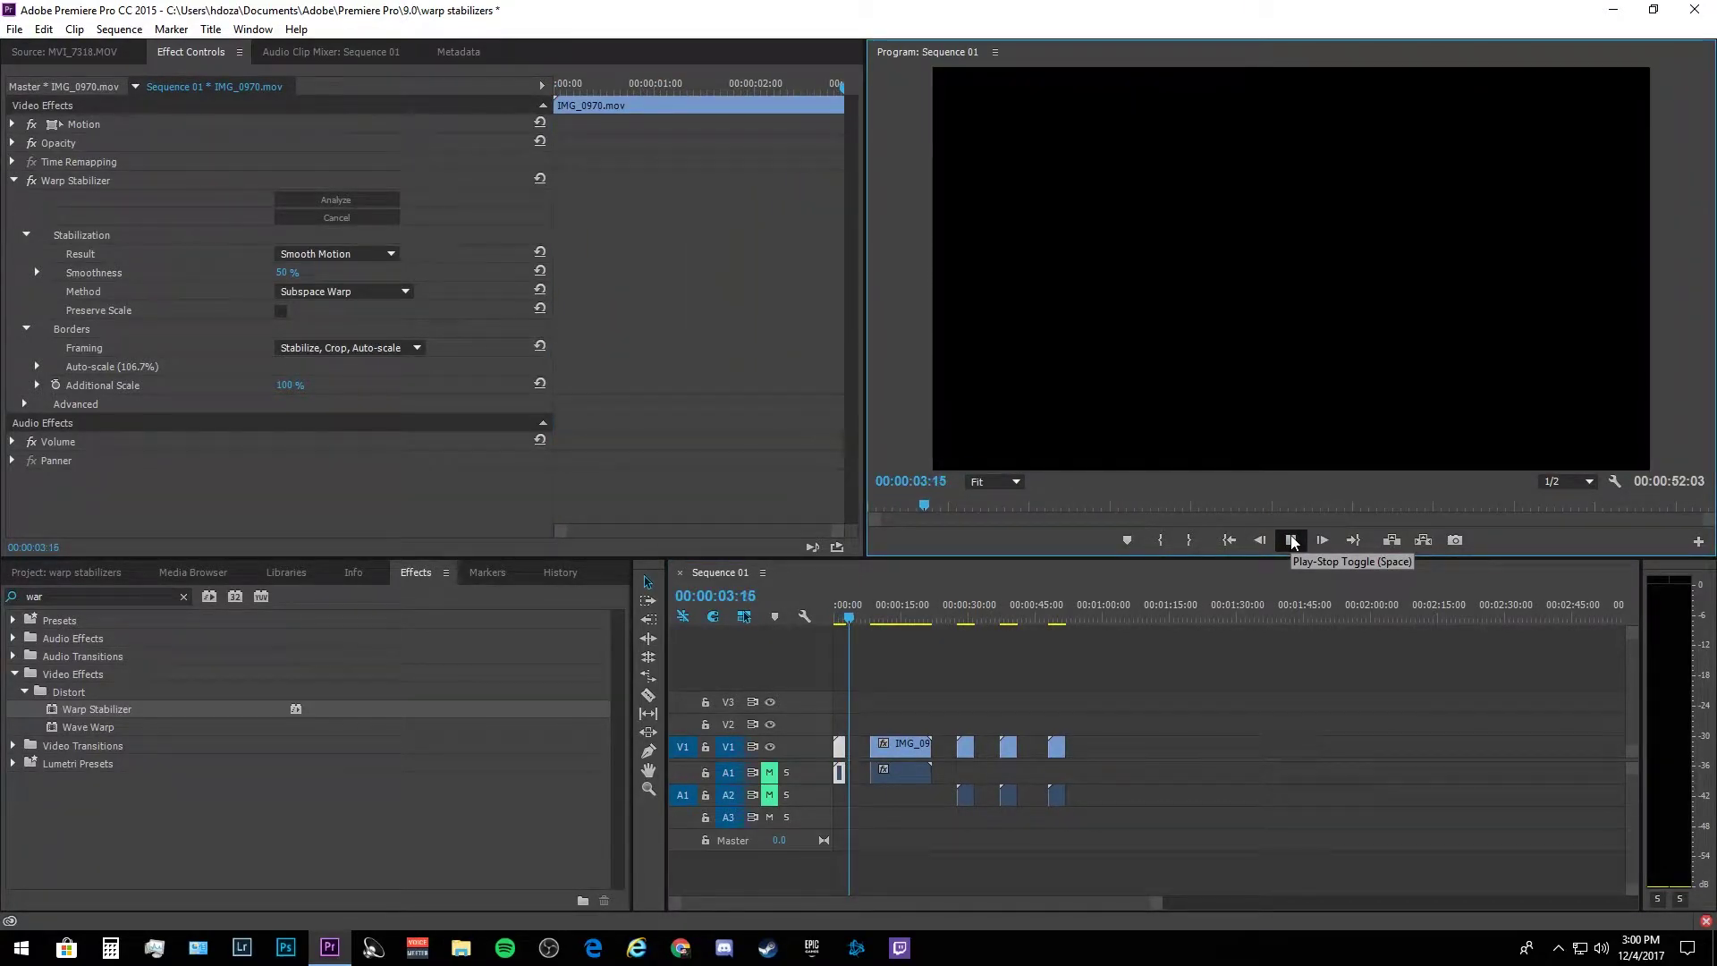
pyautogui.click(1292, 540)
pyautogui.click(1230, 541)
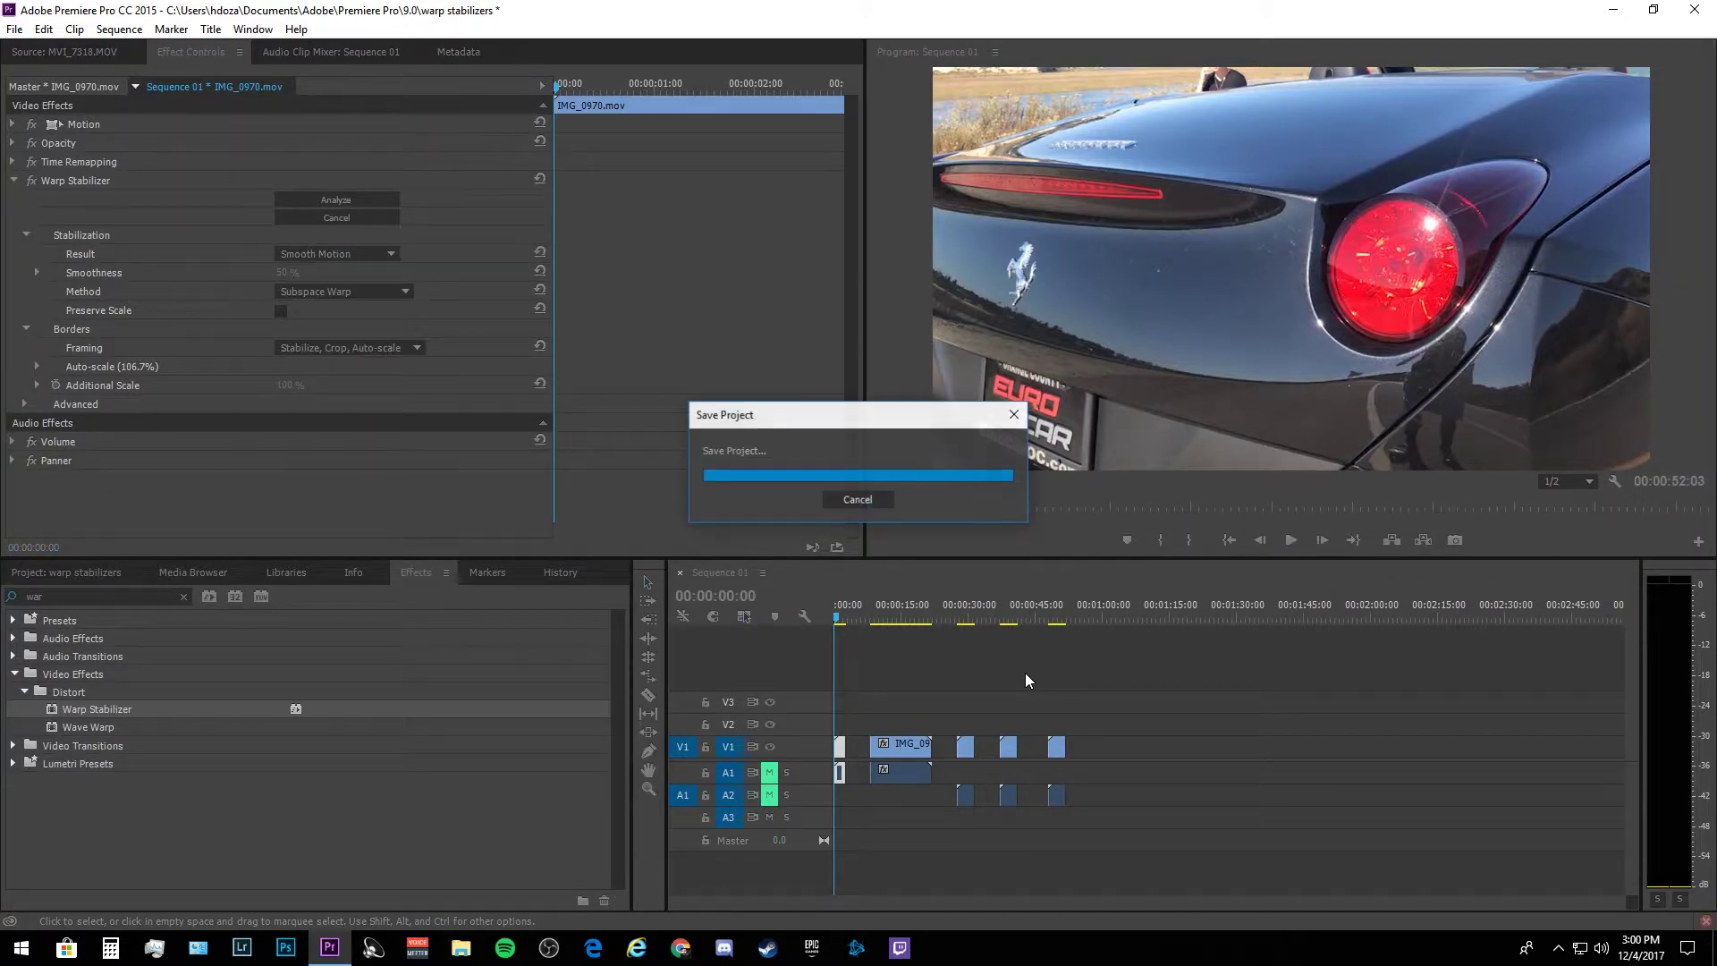
# - Delete the longer leftover IMG_0970.mov segment and remove Warp Stabilizer from the short opening segment
pyautogui.click(905, 753)
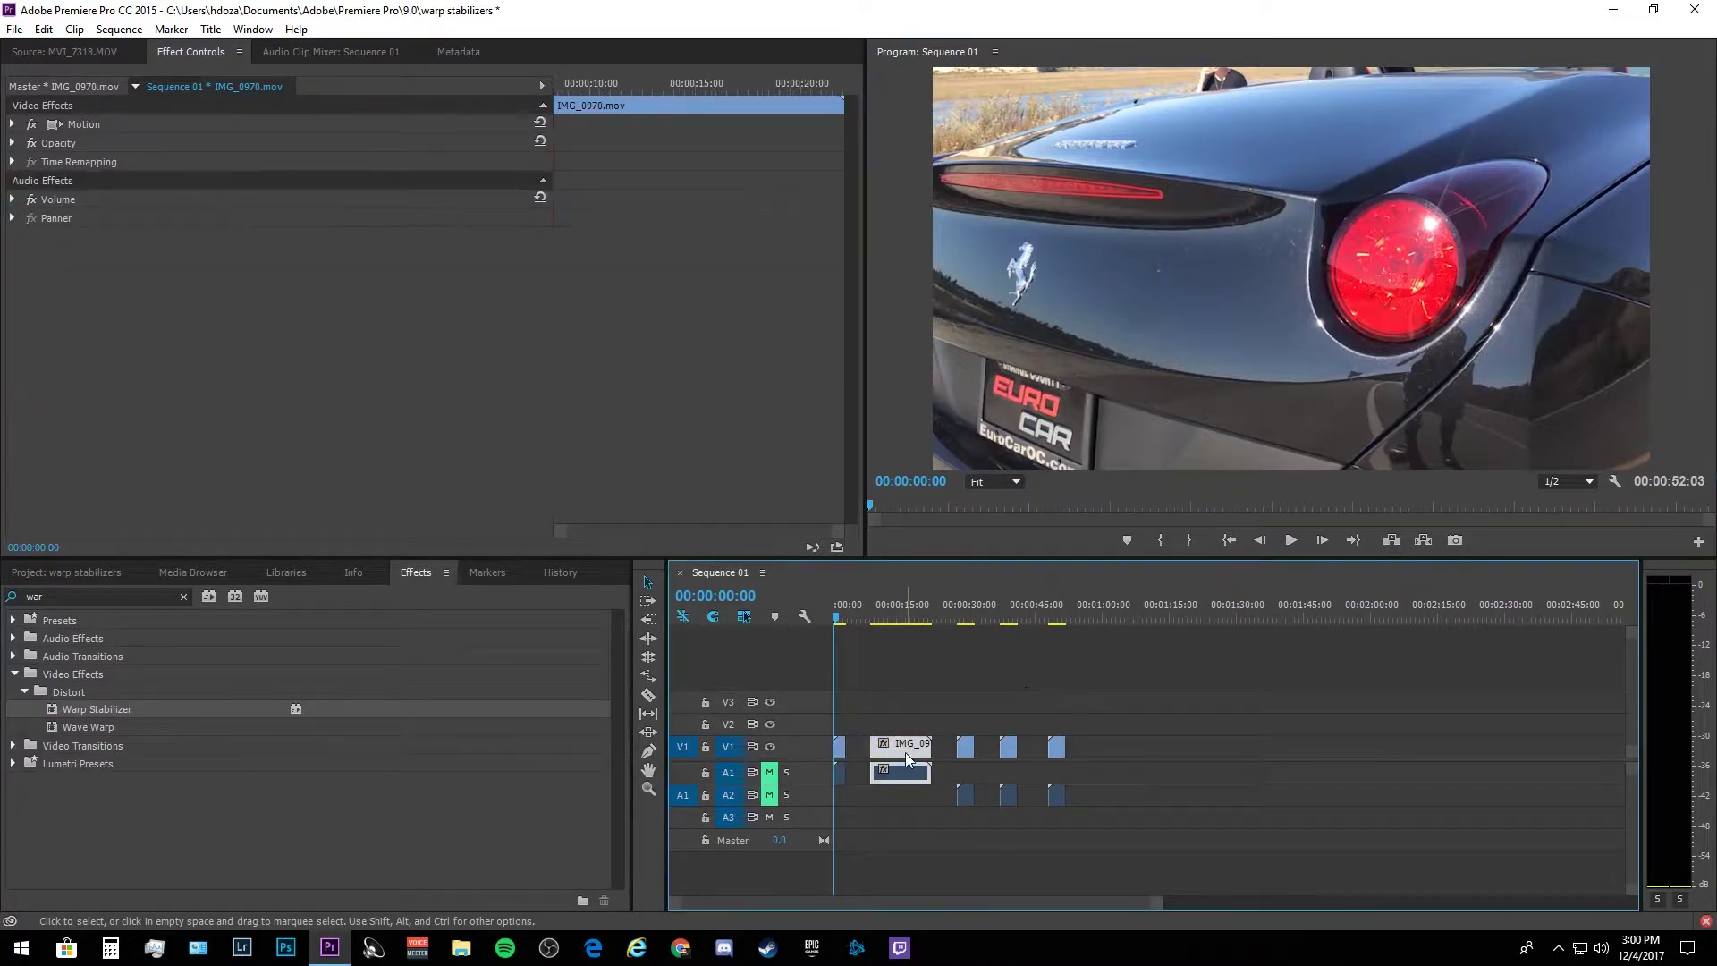
pyautogui.press('Delete')
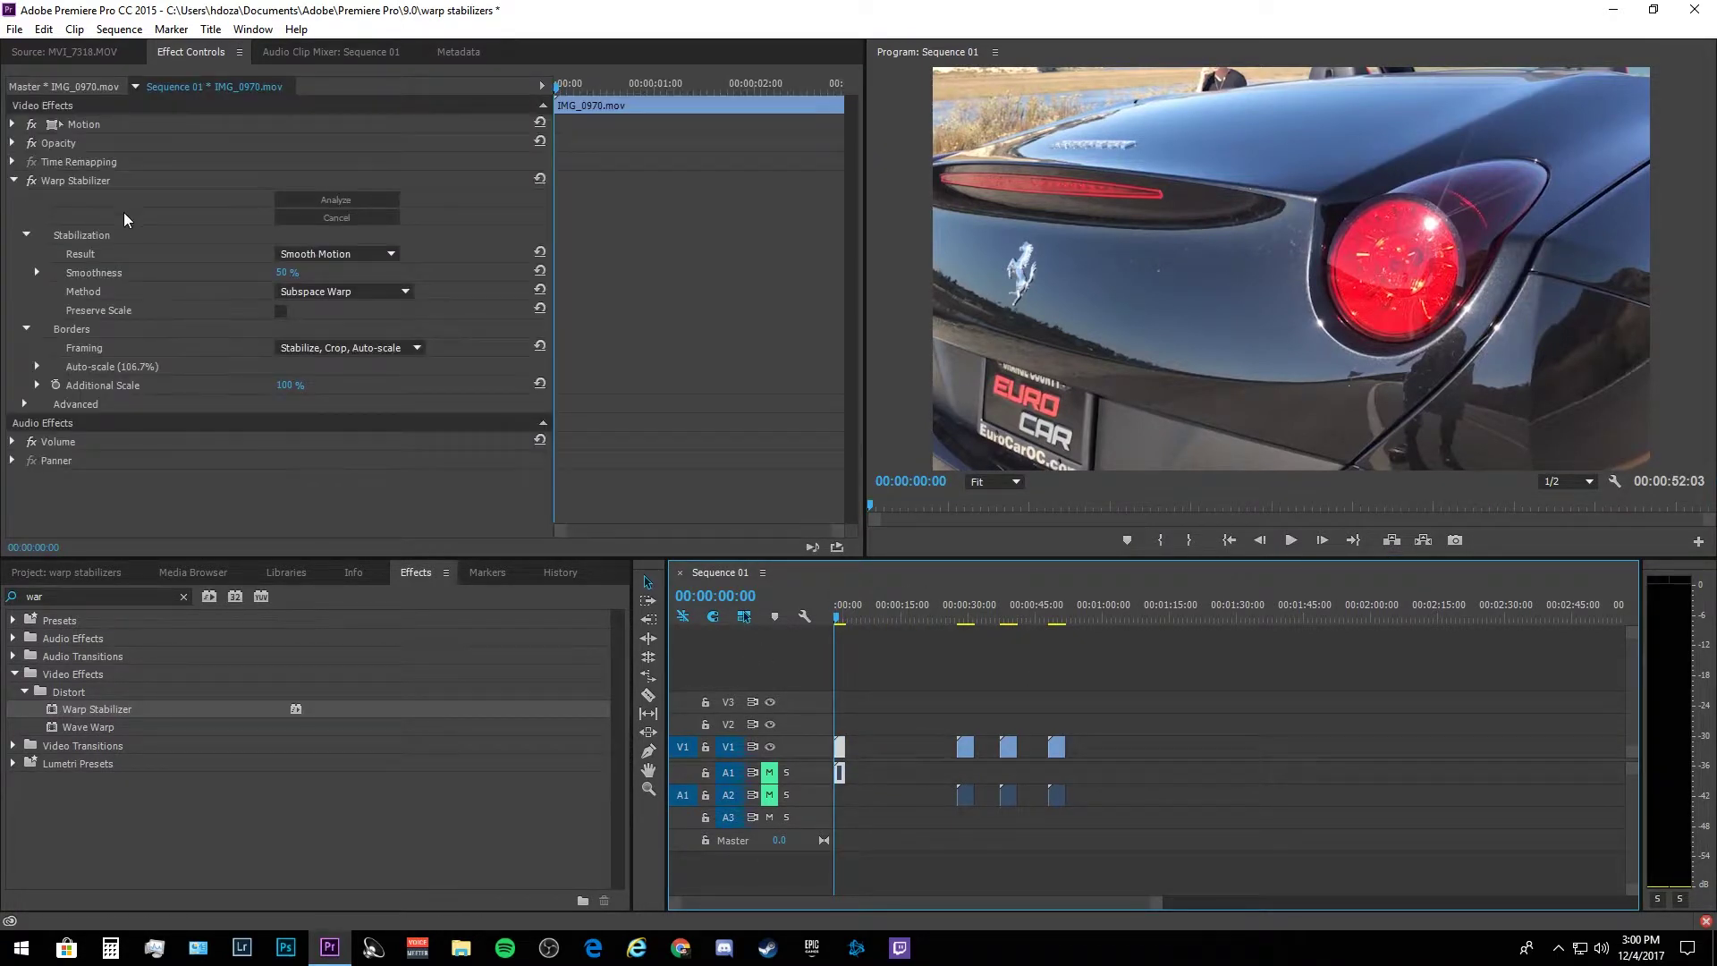
pyautogui.press('Delete')
# - Find the Twixtor effects and apply Twixtor Pro to the short opening segment
pyautogui.click(183, 597)
pyautogui.write('twi')
pyautogui.moveTo(86, 814); pyautogui.dragTo(849, 742)
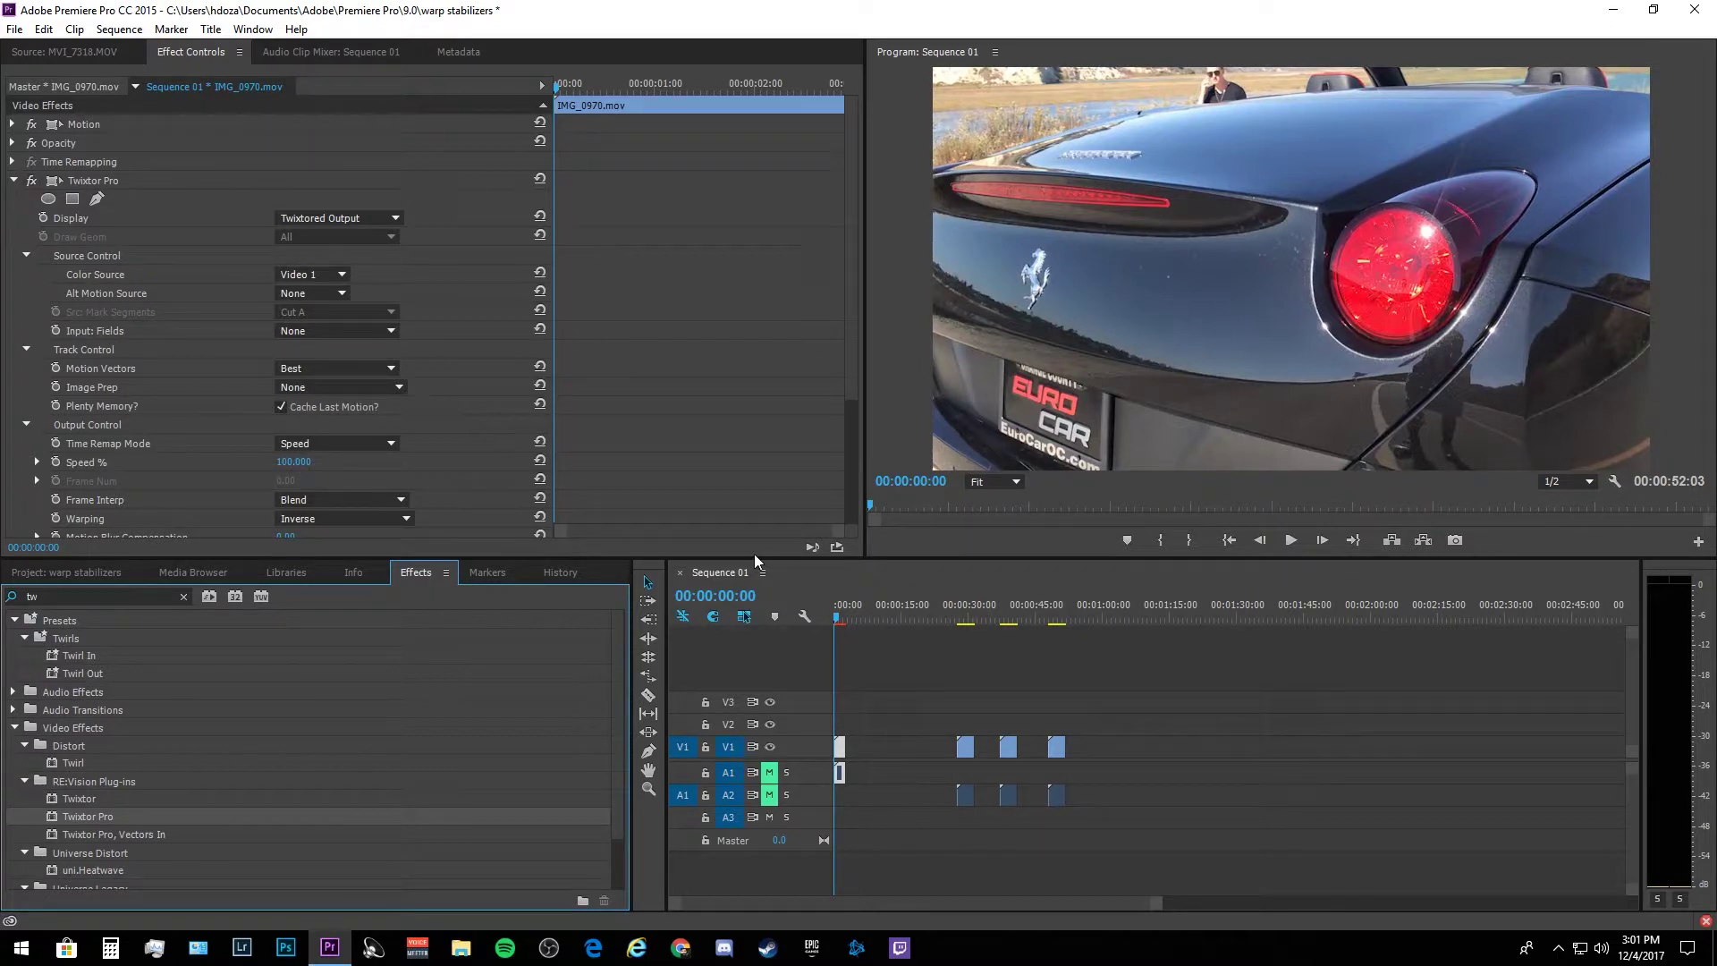
# - Set Twixtor Pro's Speed % to 50 and play back the slowed opening segment
pyautogui.click(299, 462)
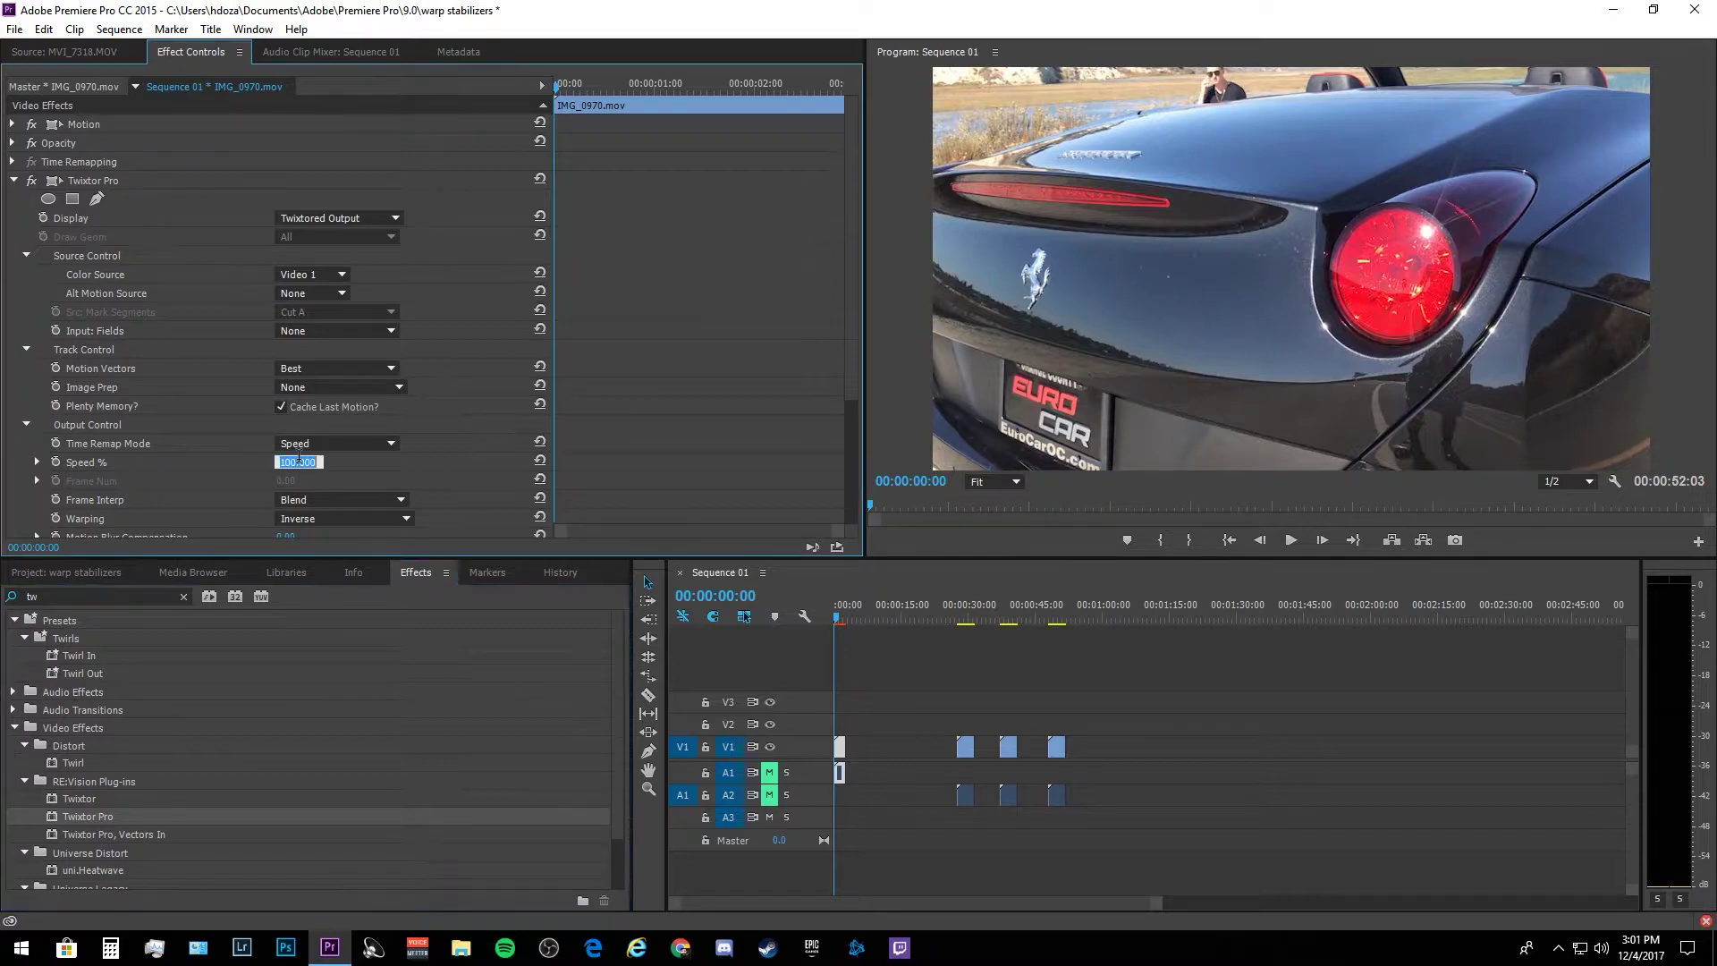
pyautogui.write('50')
pyautogui.press('Return')
pyautogui.click(1291, 540)
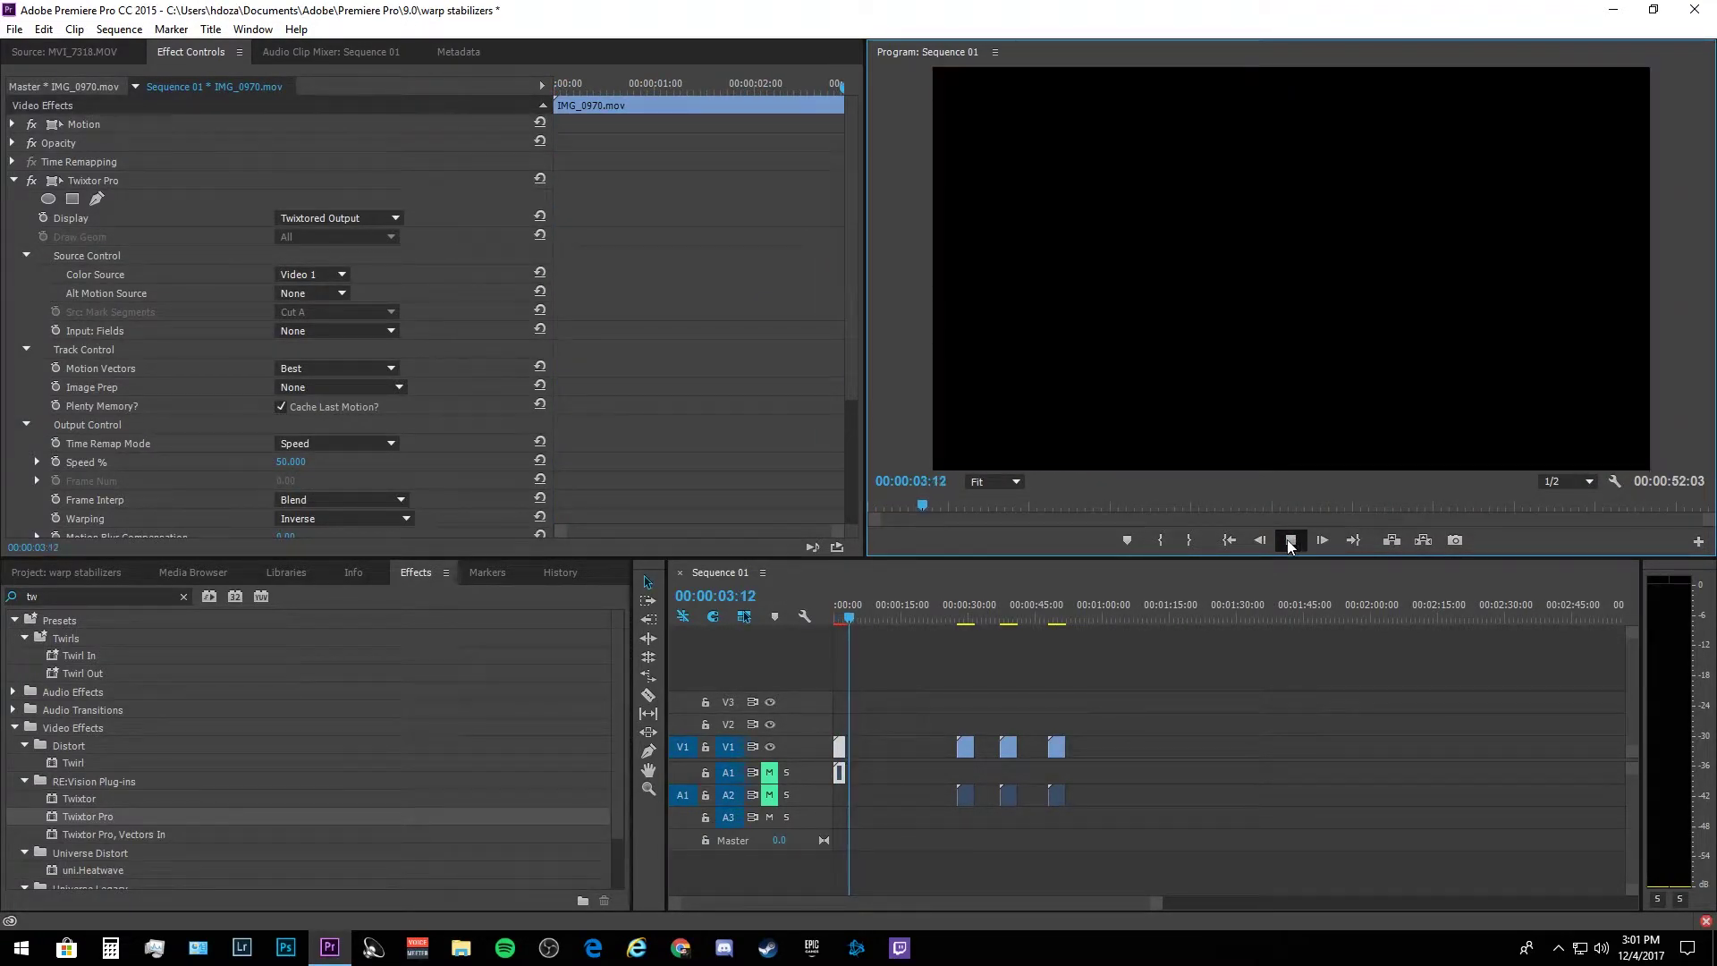
pyautogui.click(1241, 544)
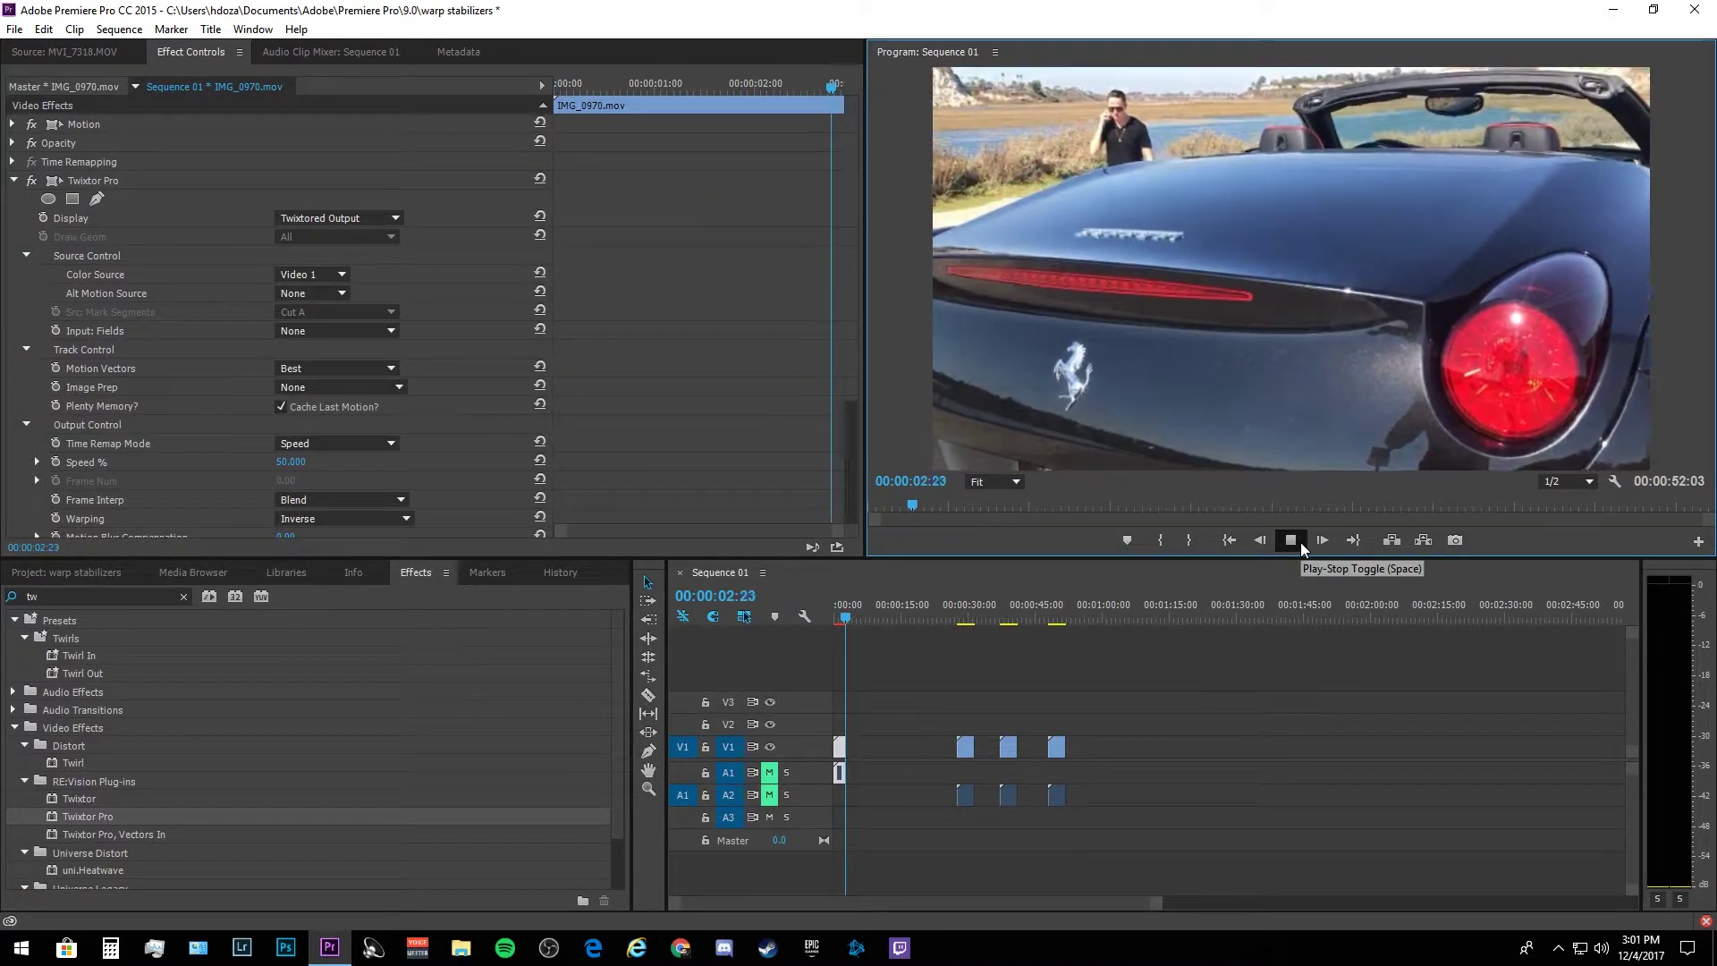
pyautogui.click(1227, 543)
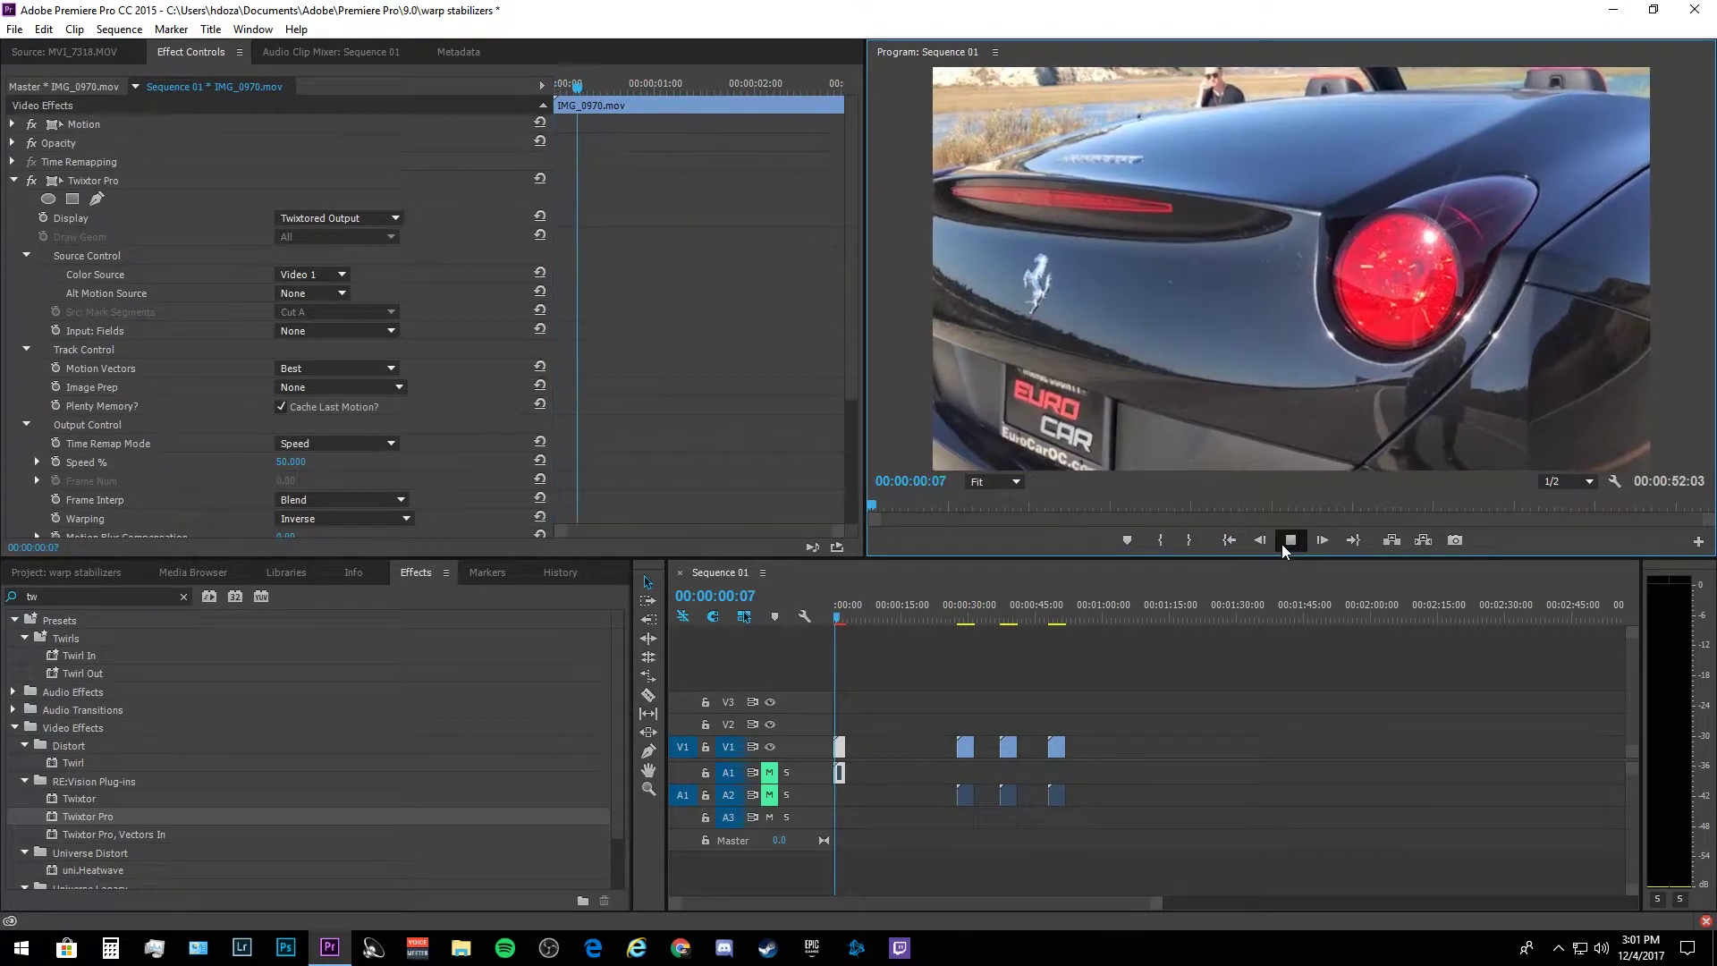
# - Set Twixtor Pro's Speed % to 20 and replay the opening segment from the start
pyautogui.click(291, 462)
pyautogui.write('20')
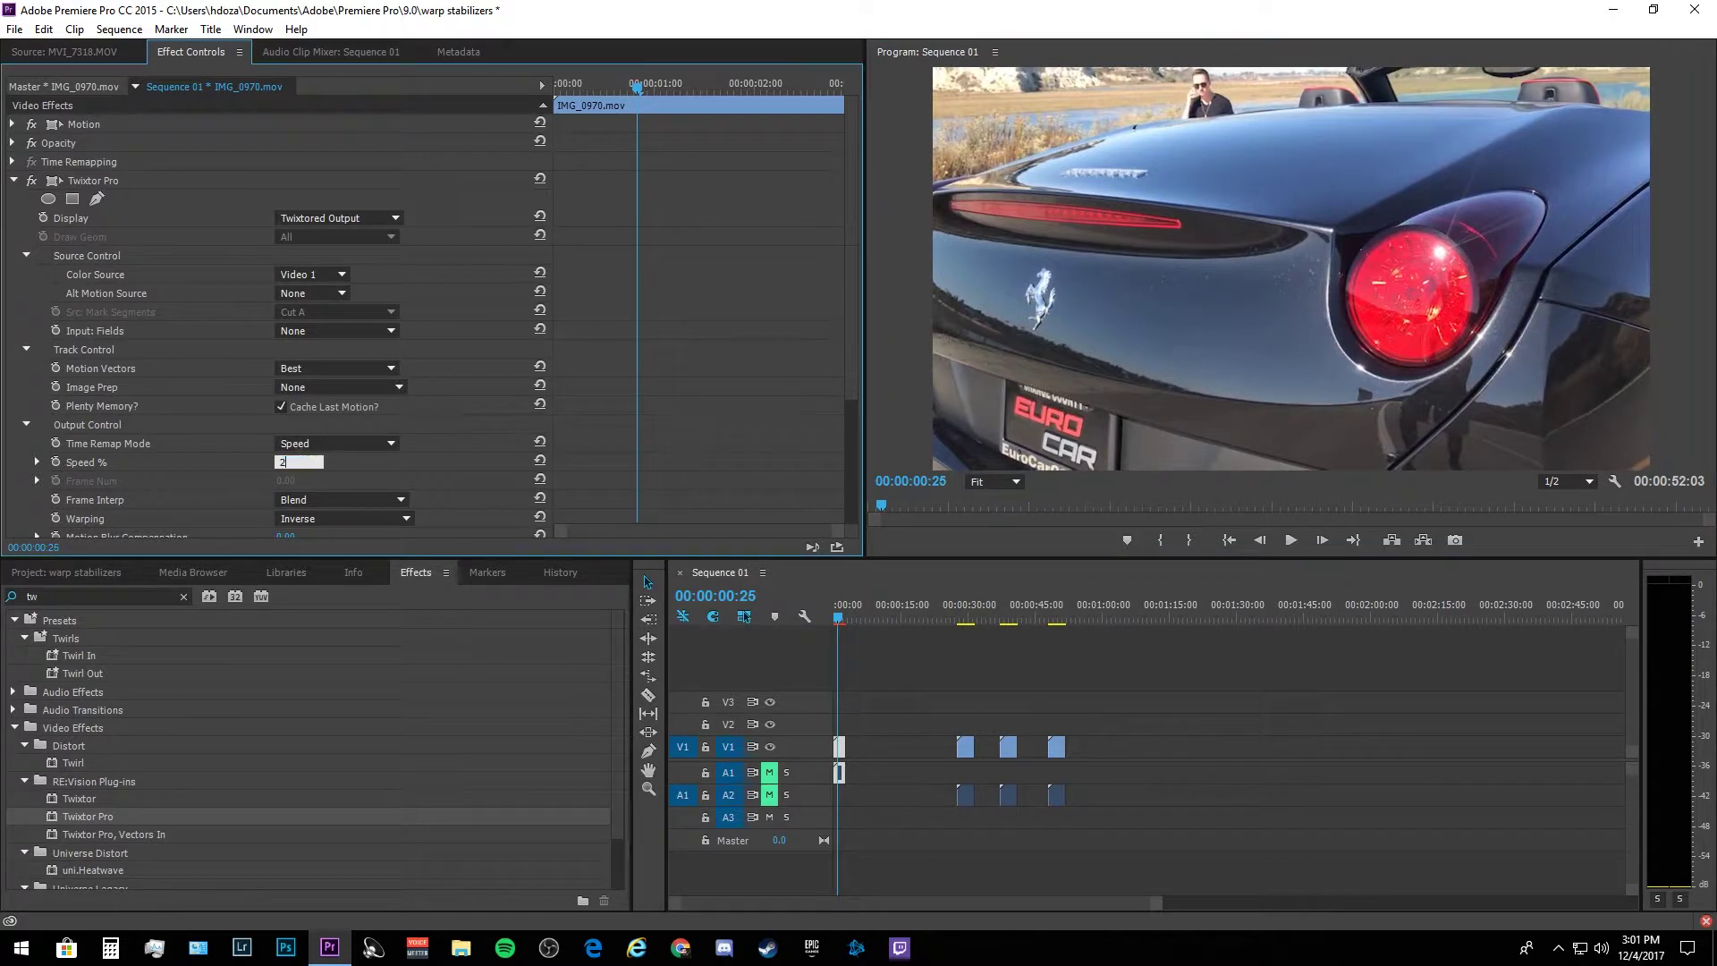
pyautogui.press('Return')
pyautogui.click(1229, 540)
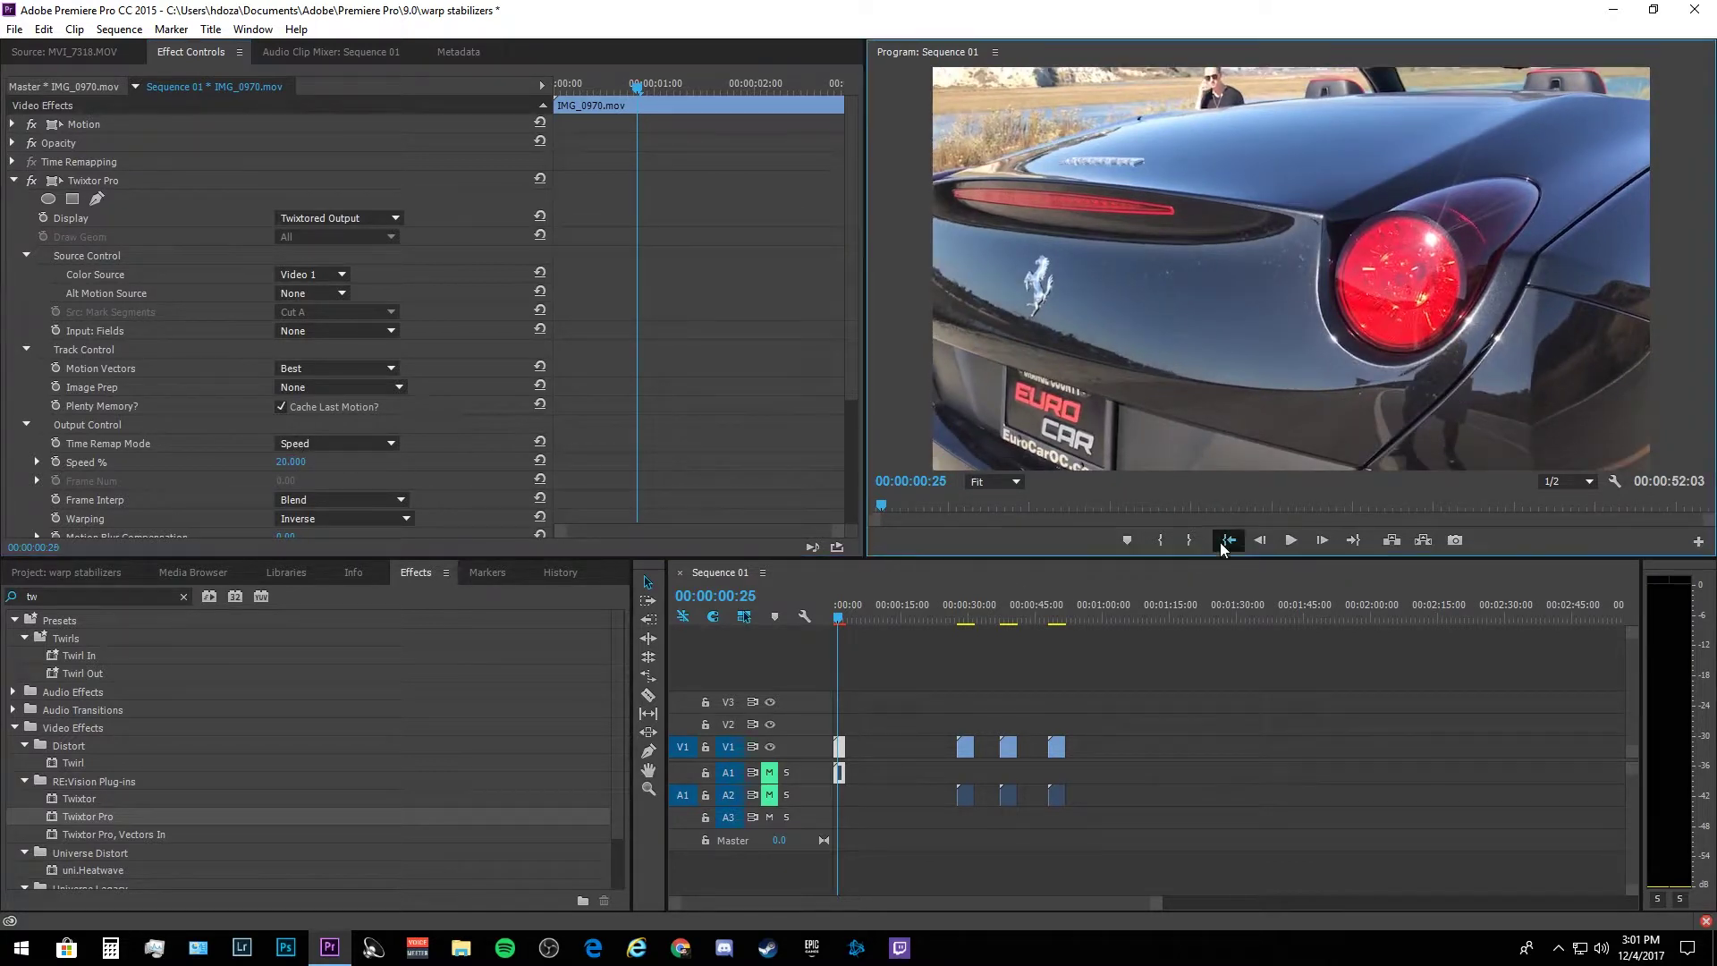
pyautogui.click(1290, 540)
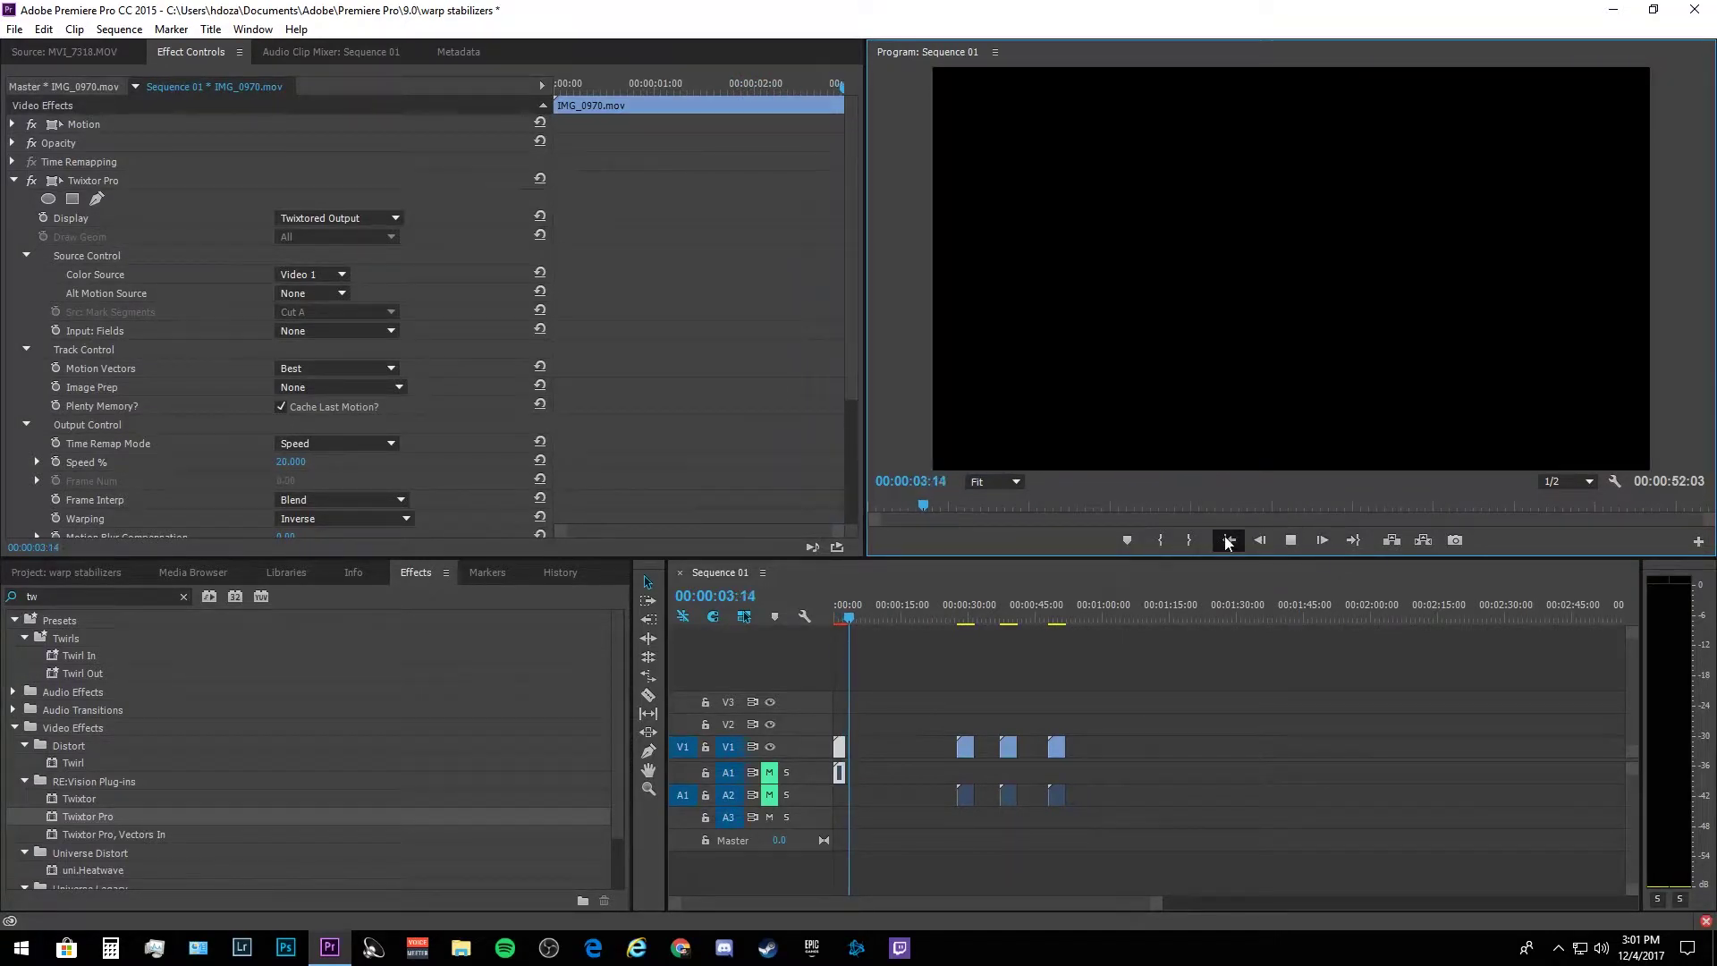
pyautogui.click(1229, 540)
pyautogui.click(1291, 541)
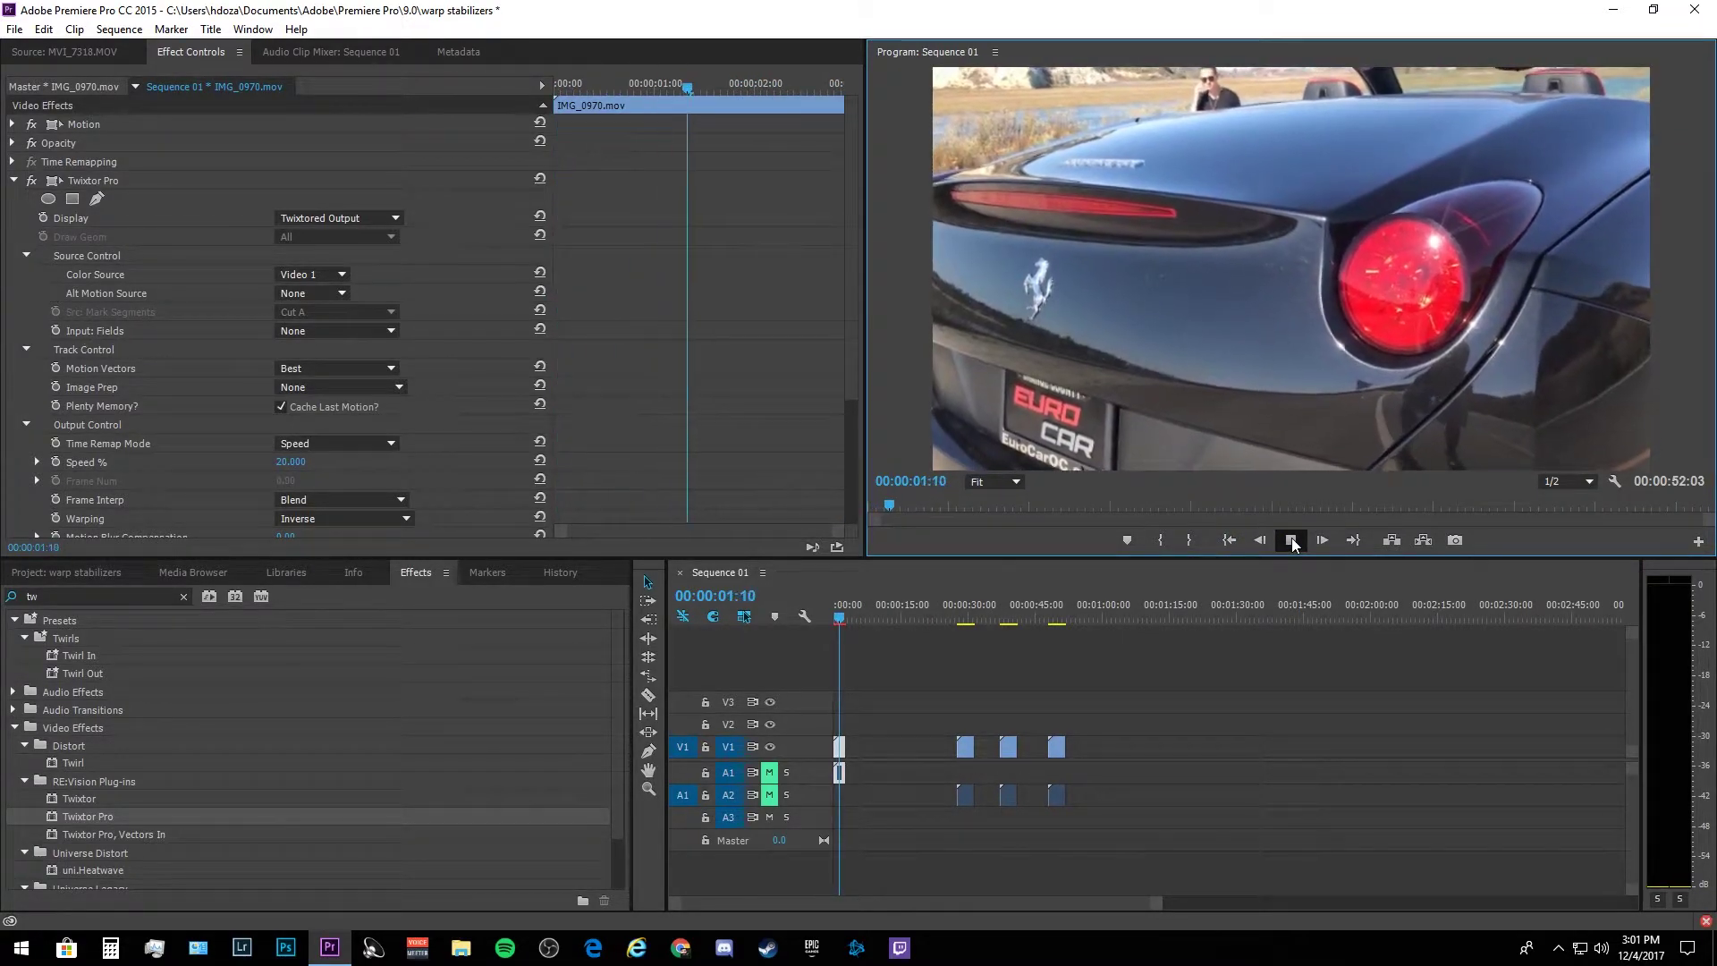
# - Set Twixtor Pro's Speed % to 30 on the opening segment
pyautogui.click(295, 461)
pyautogui.write('30')
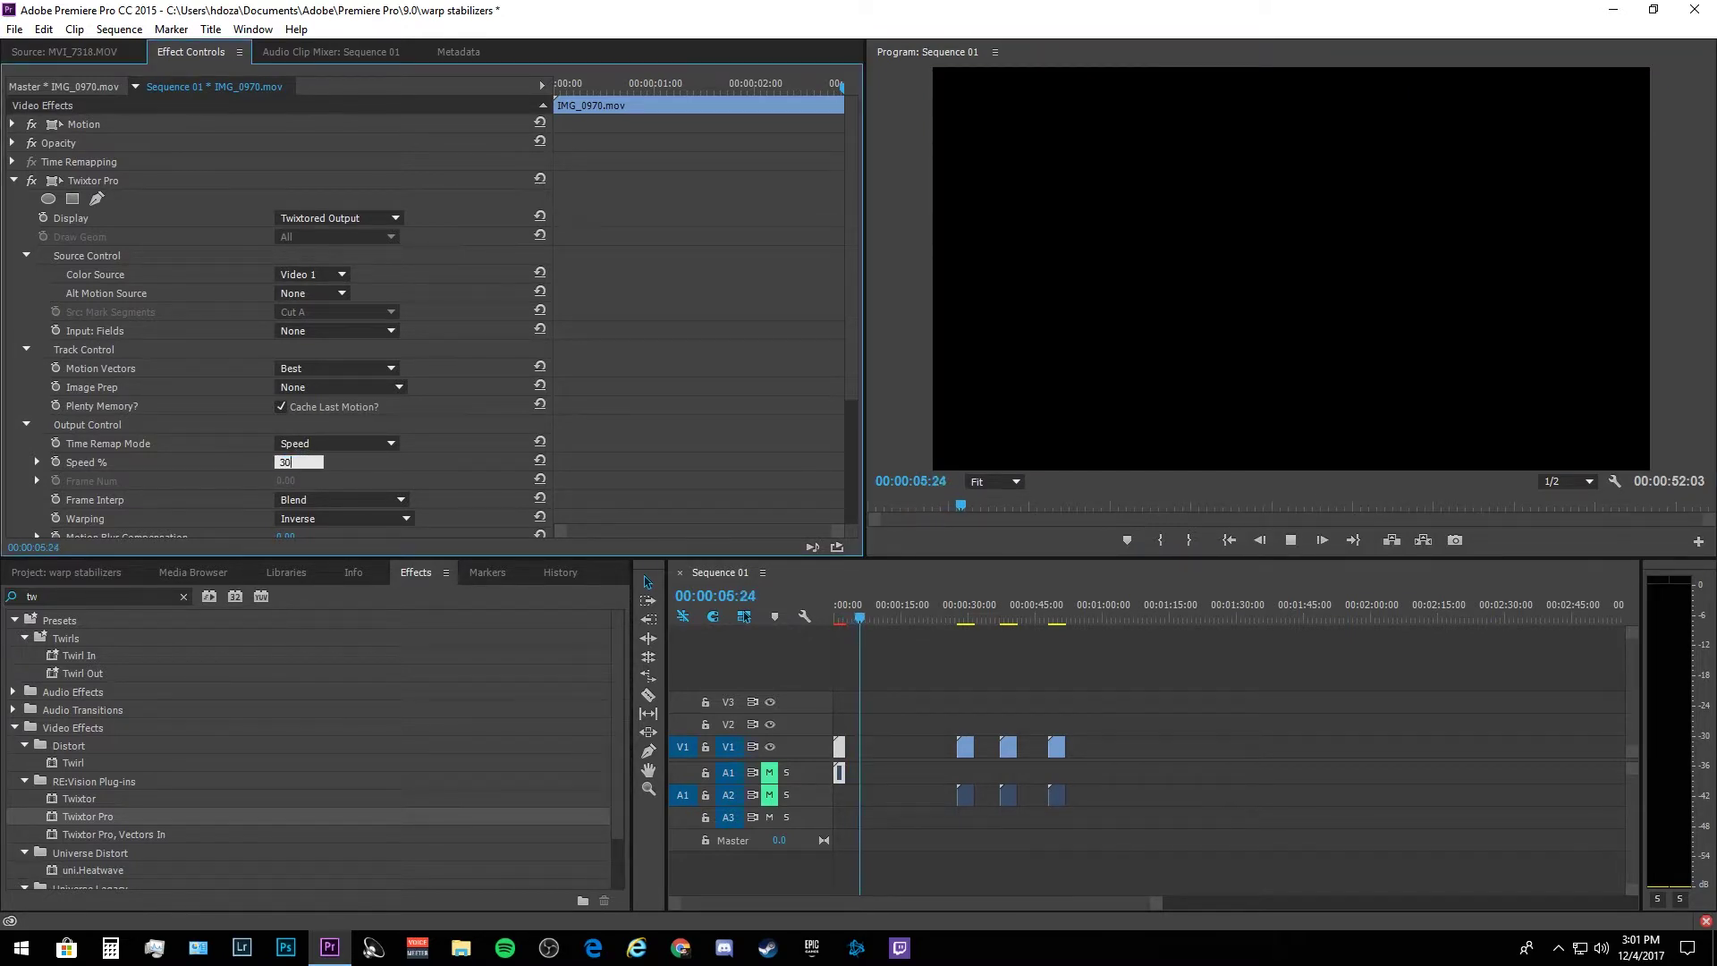
pyautogui.press('Return')
# - Replay the opening segment from the start several times to examine its slow motion and camera shake at 30% speed
pyautogui.click(1229, 539)
pyautogui.click(1300, 538)
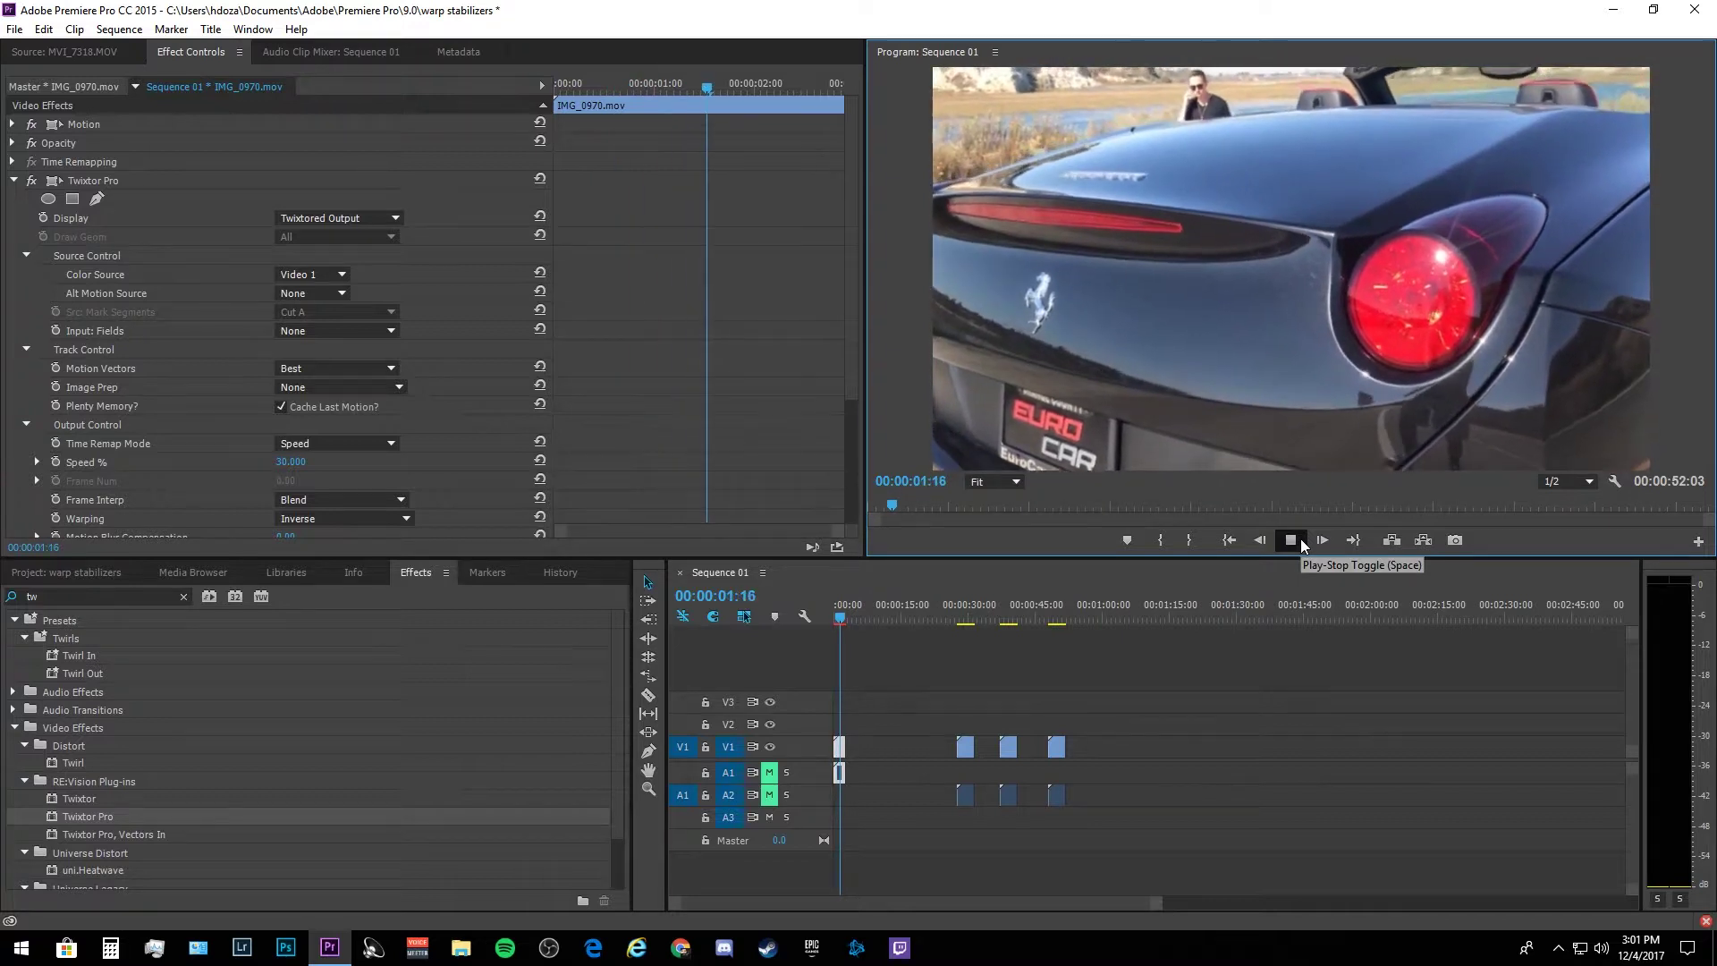
pyautogui.click(1229, 539)
pyautogui.click(1299, 539)
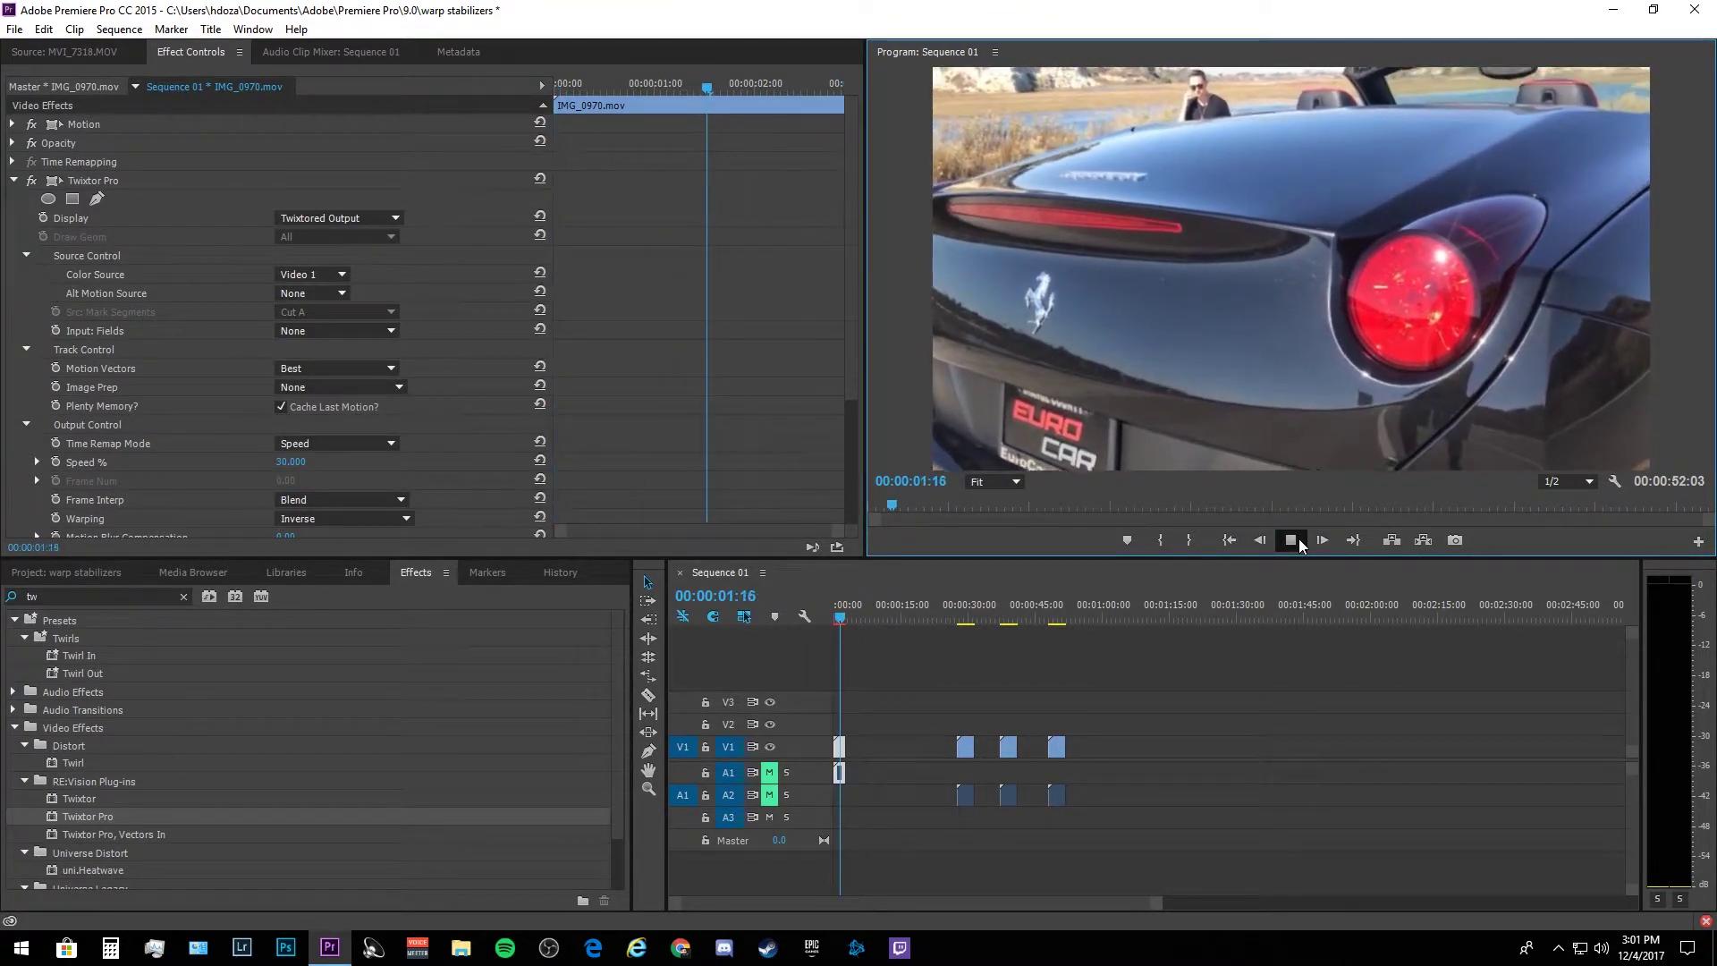
pyautogui.click(1233, 540)
pyautogui.click(1290, 540)
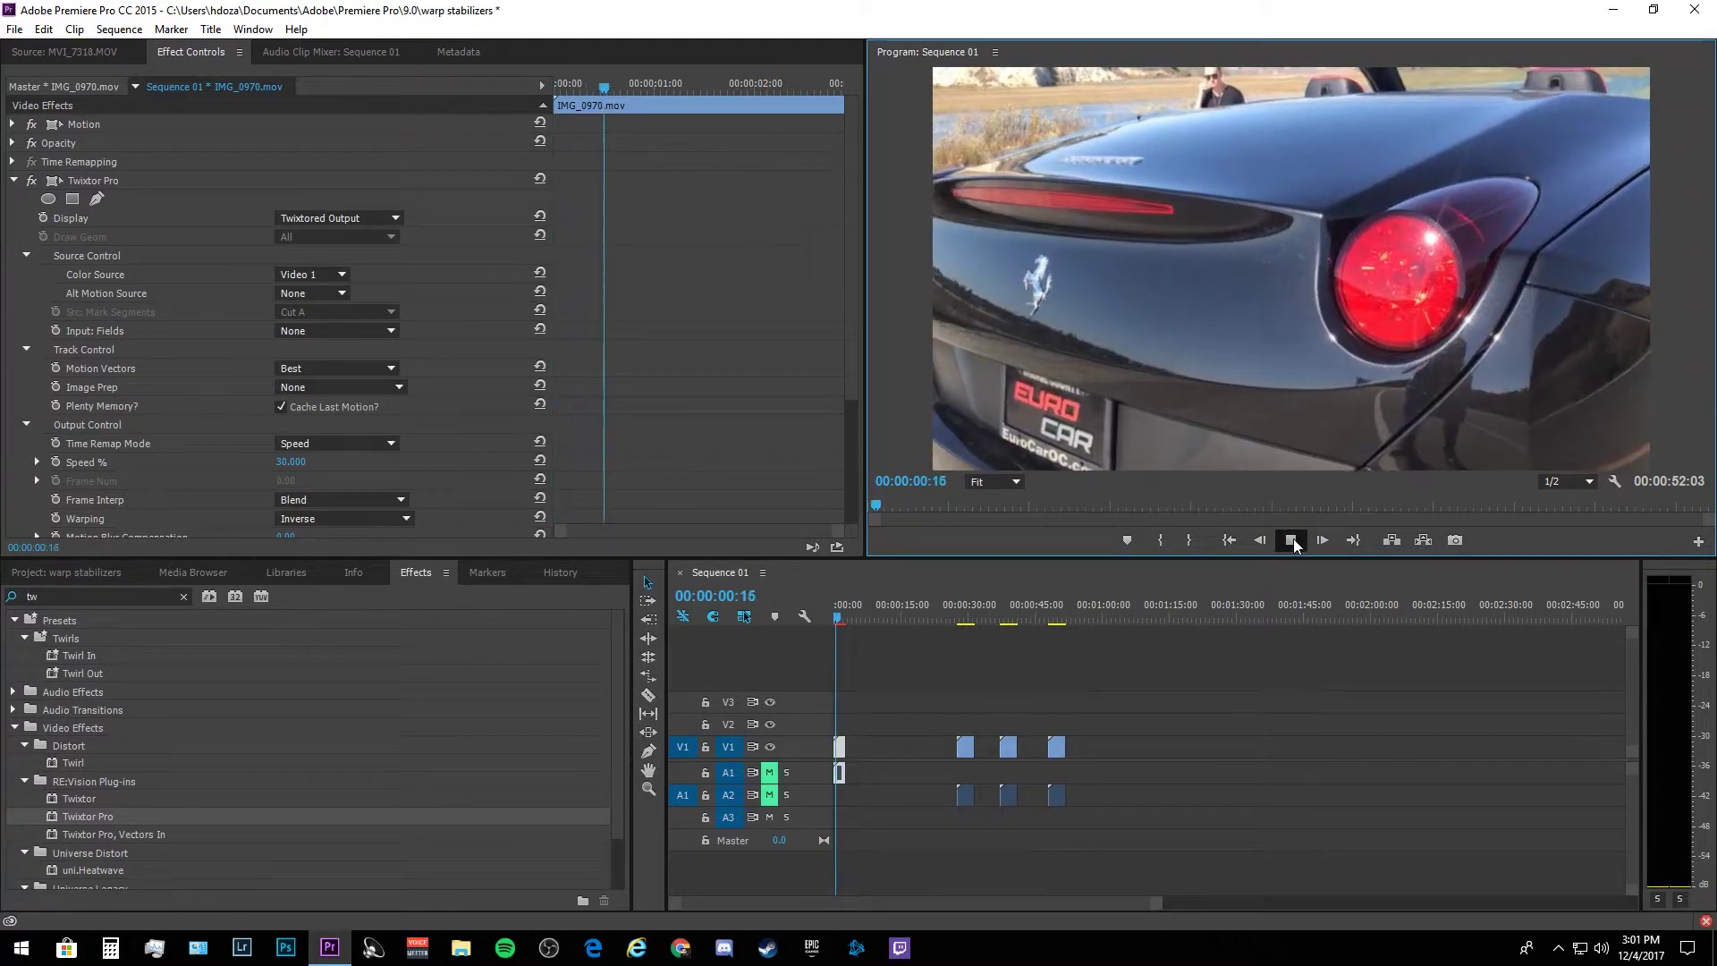
pyautogui.click(1229, 539)
pyautogui.click(1290, 540)
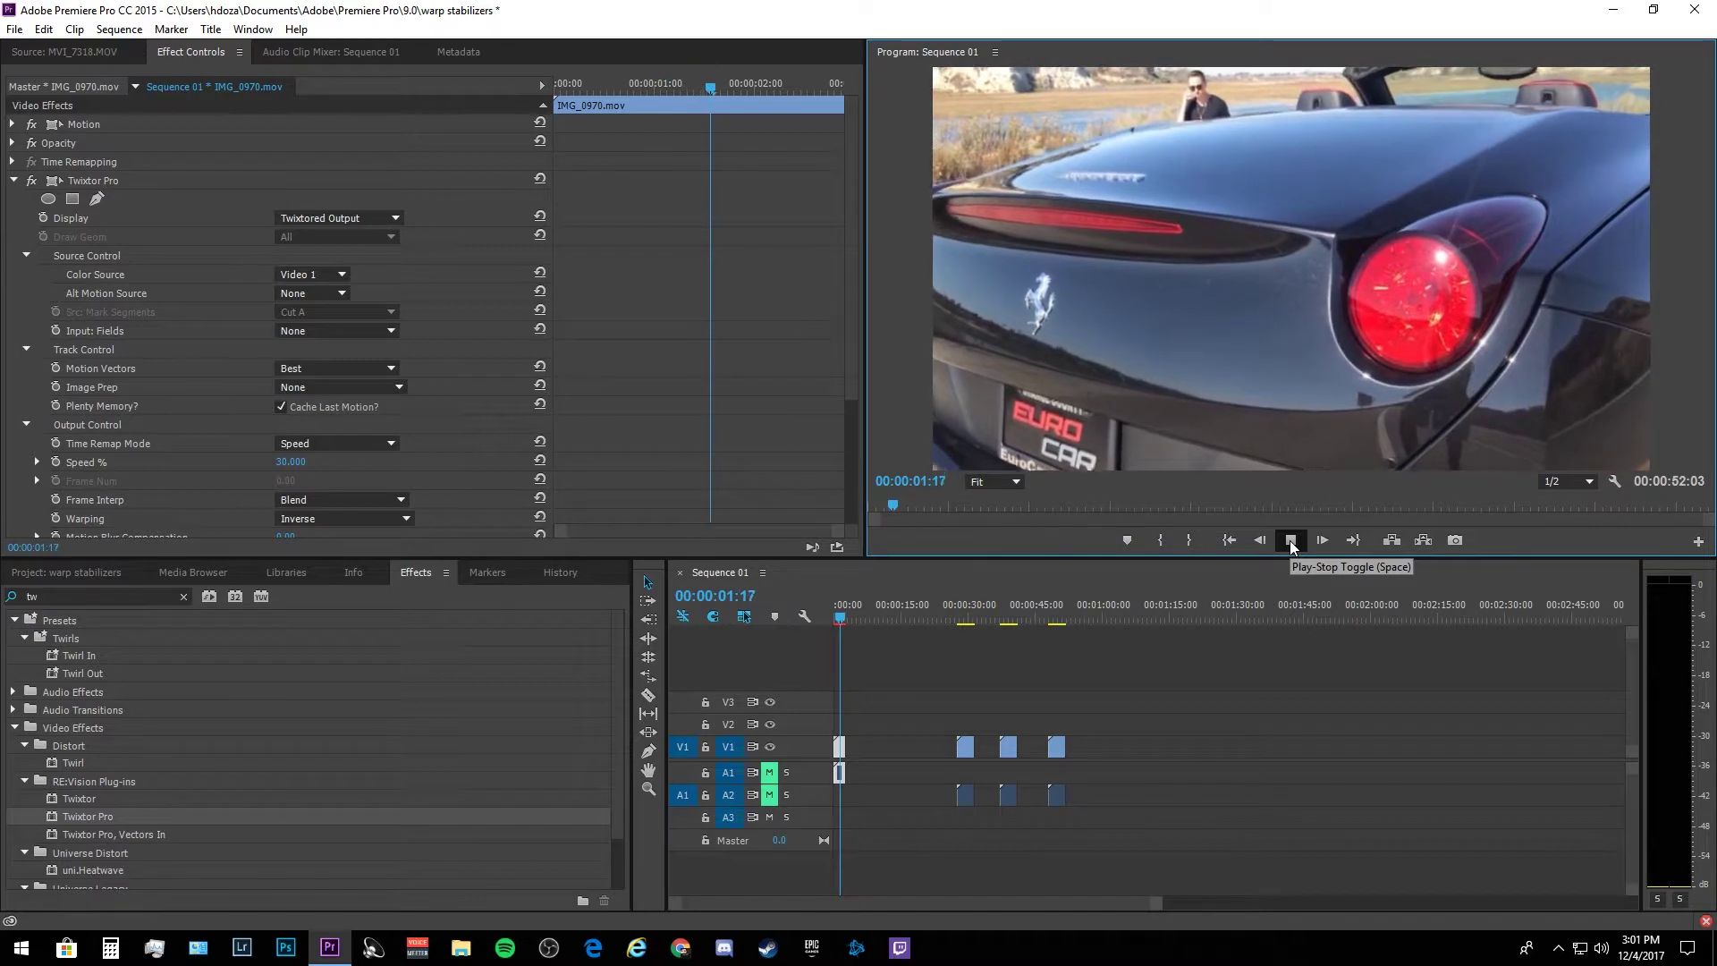
pyautogui.click(1291, 540)
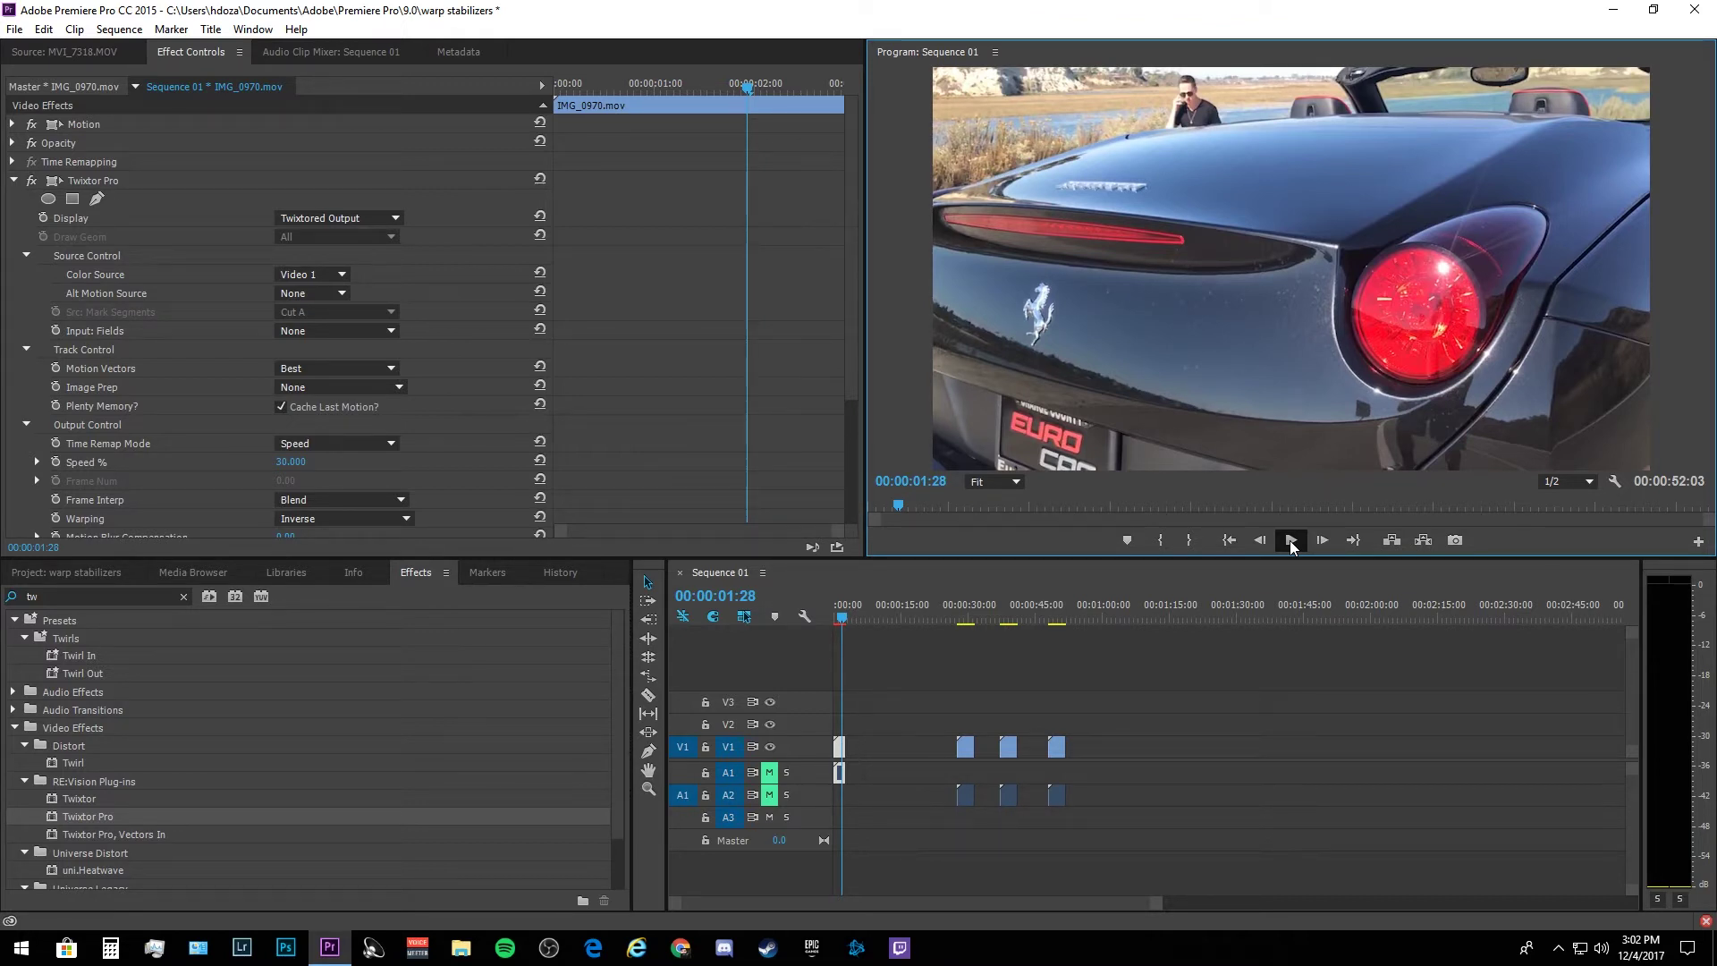
pyautogui.click(1285, 576)
pyautogui.press('Home')
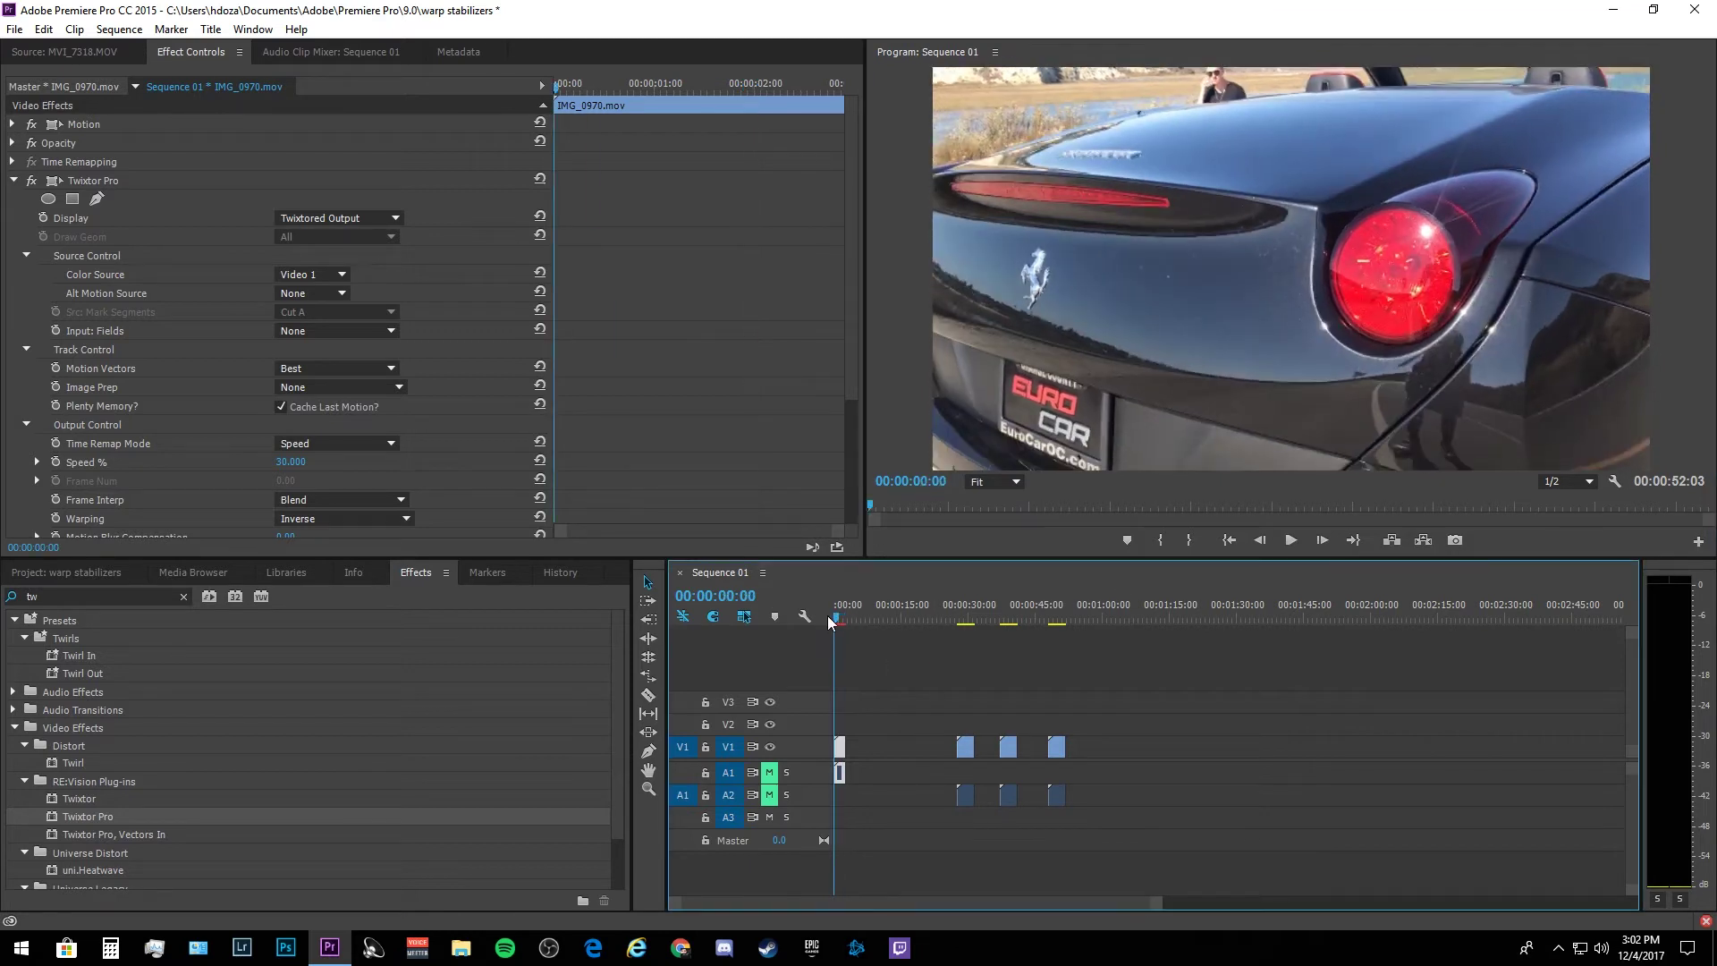
pyautogui.press('space')
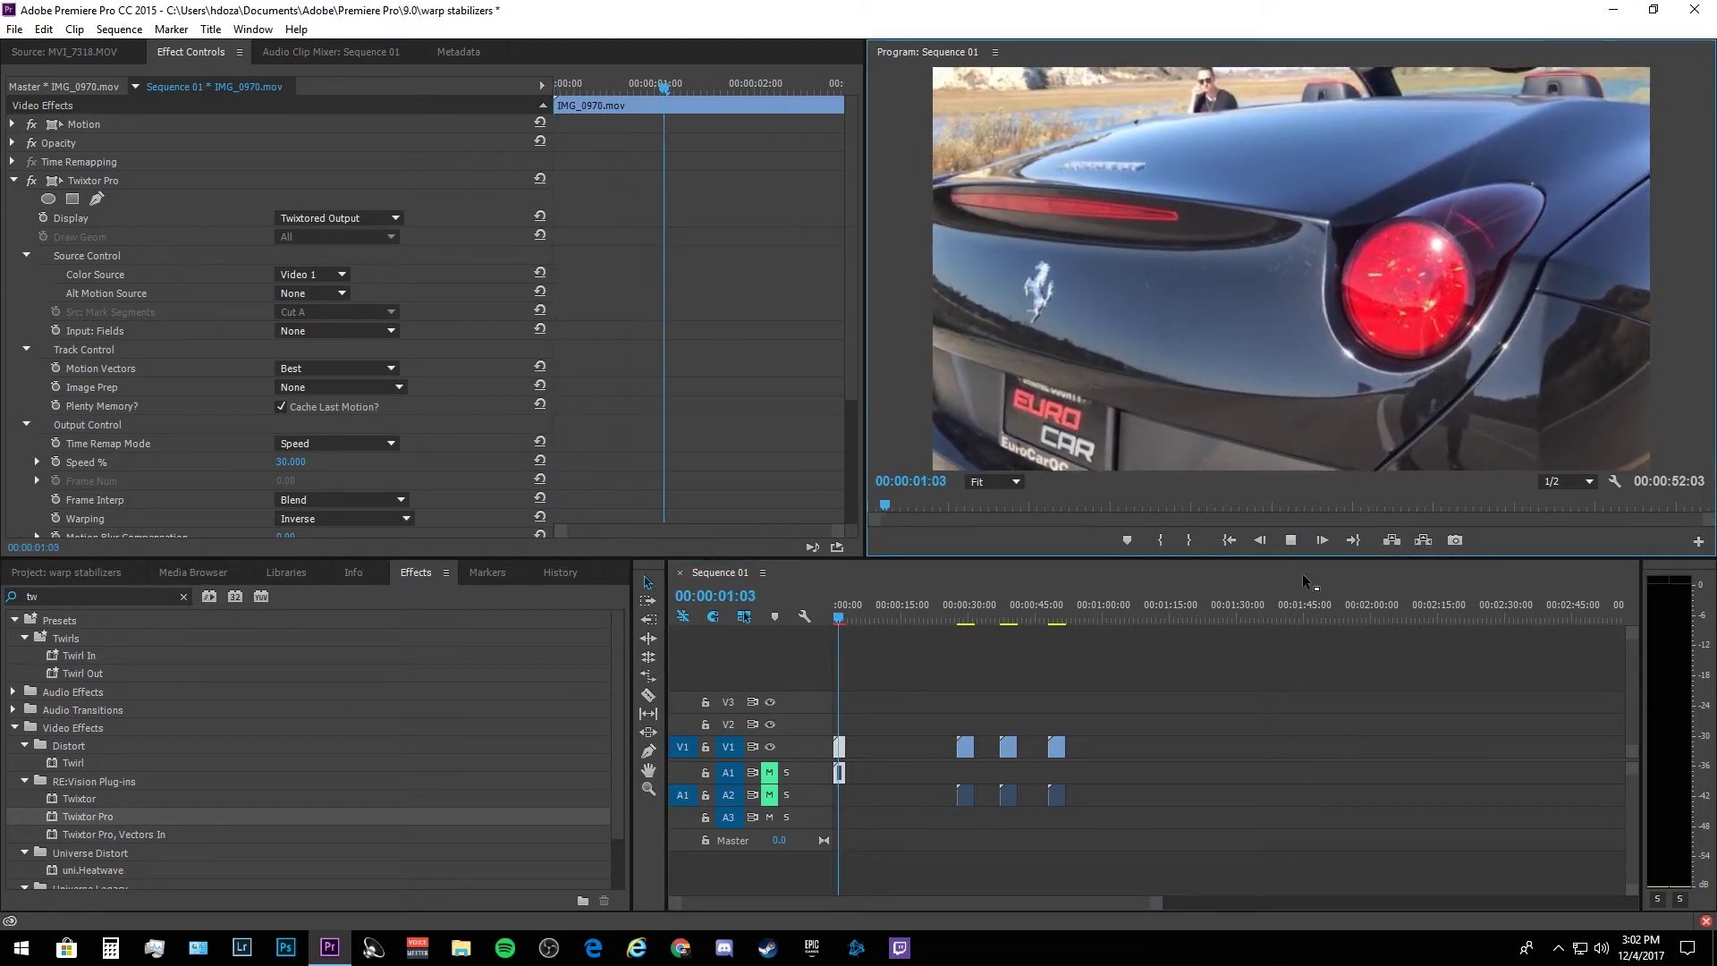
pyautogui.click(1227, 541)
pyautogui.click(1292, 549)
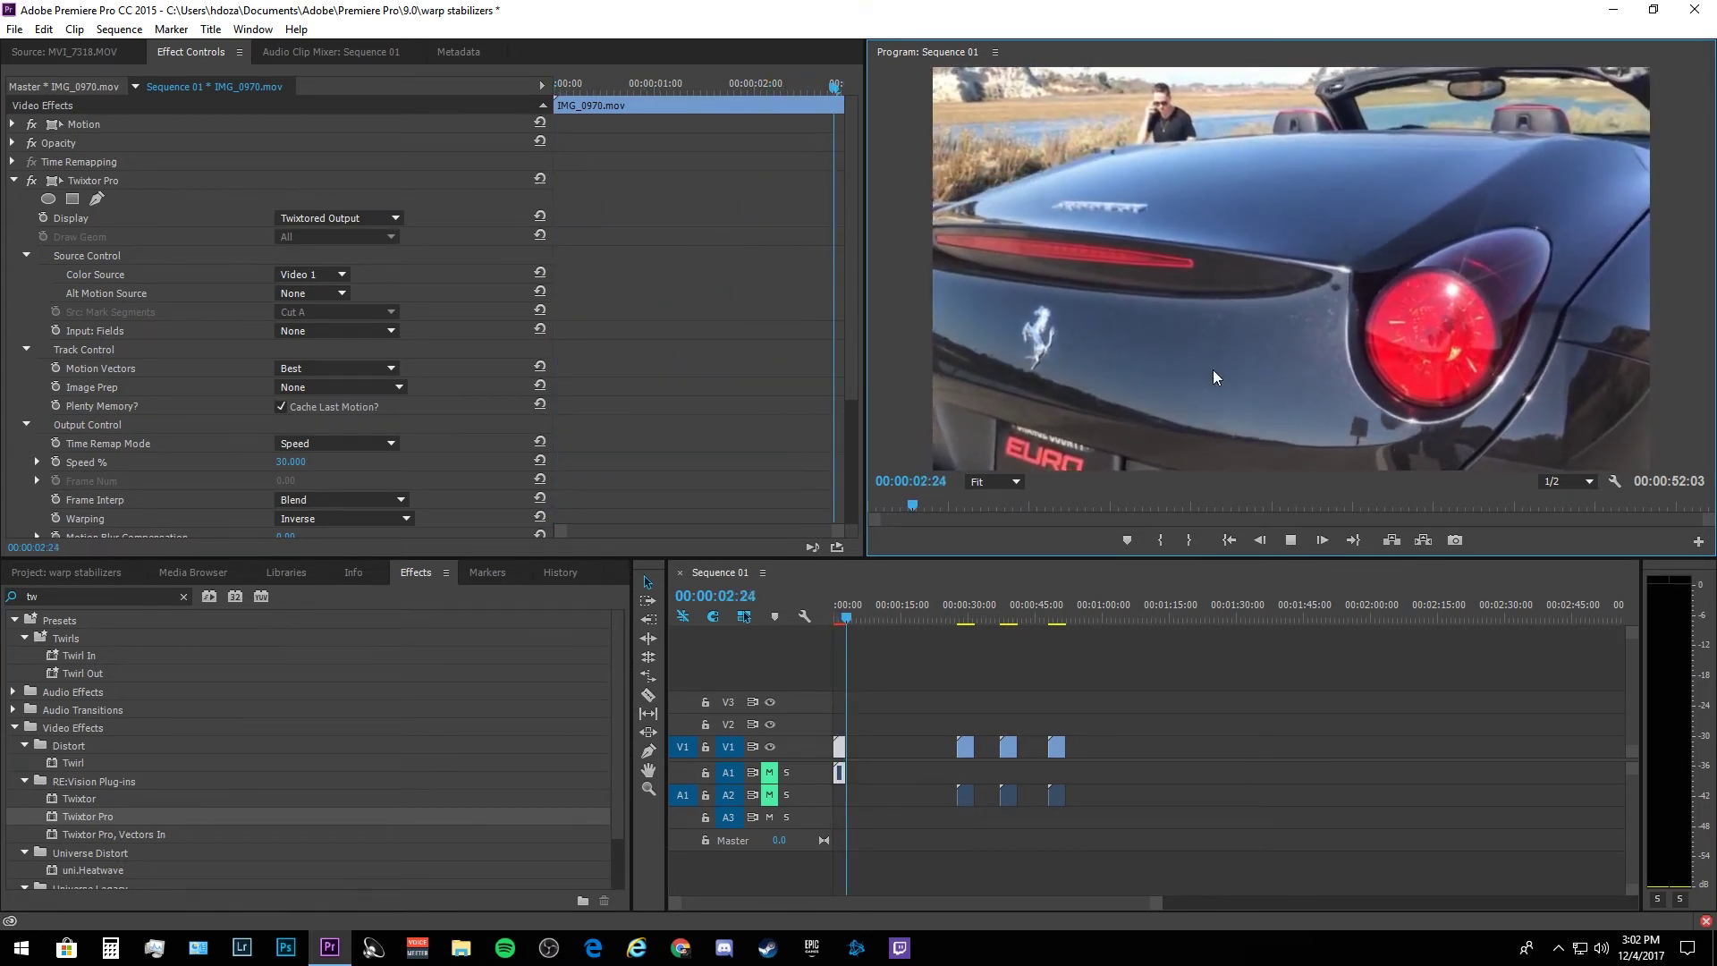
pyautogui.click(1231, 543)
pyautogui.click(1293, 542)
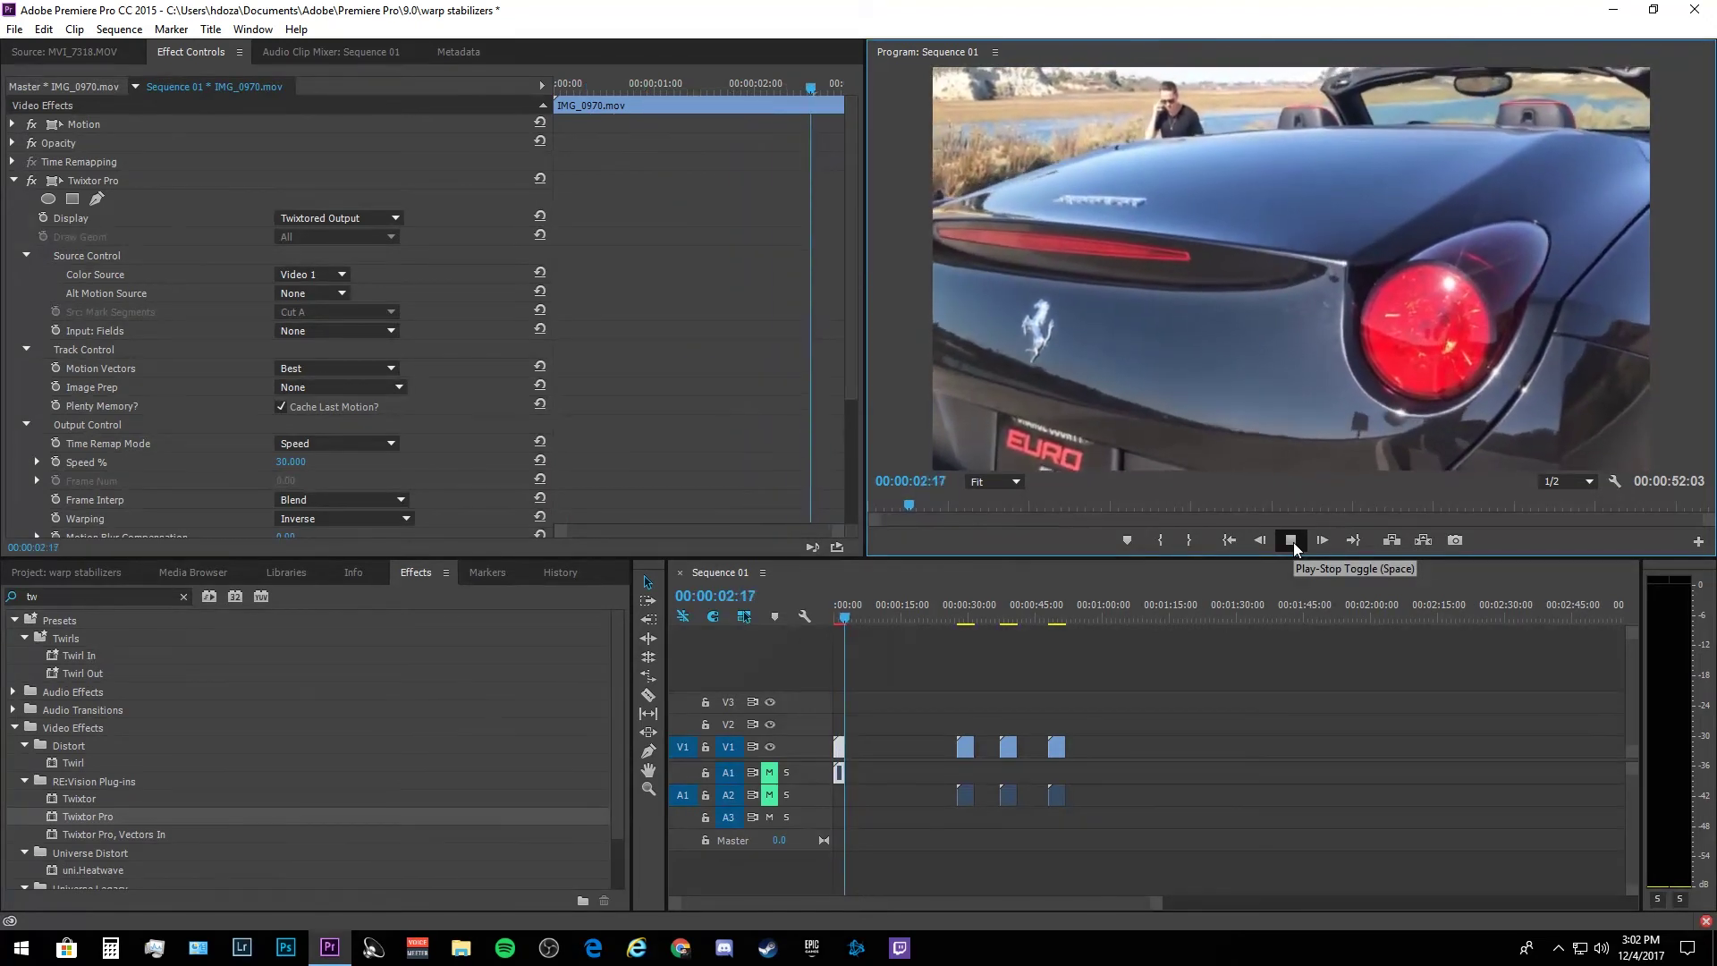
pyautogui.click(1227, 545)
pyautogui.click(1288, 542)
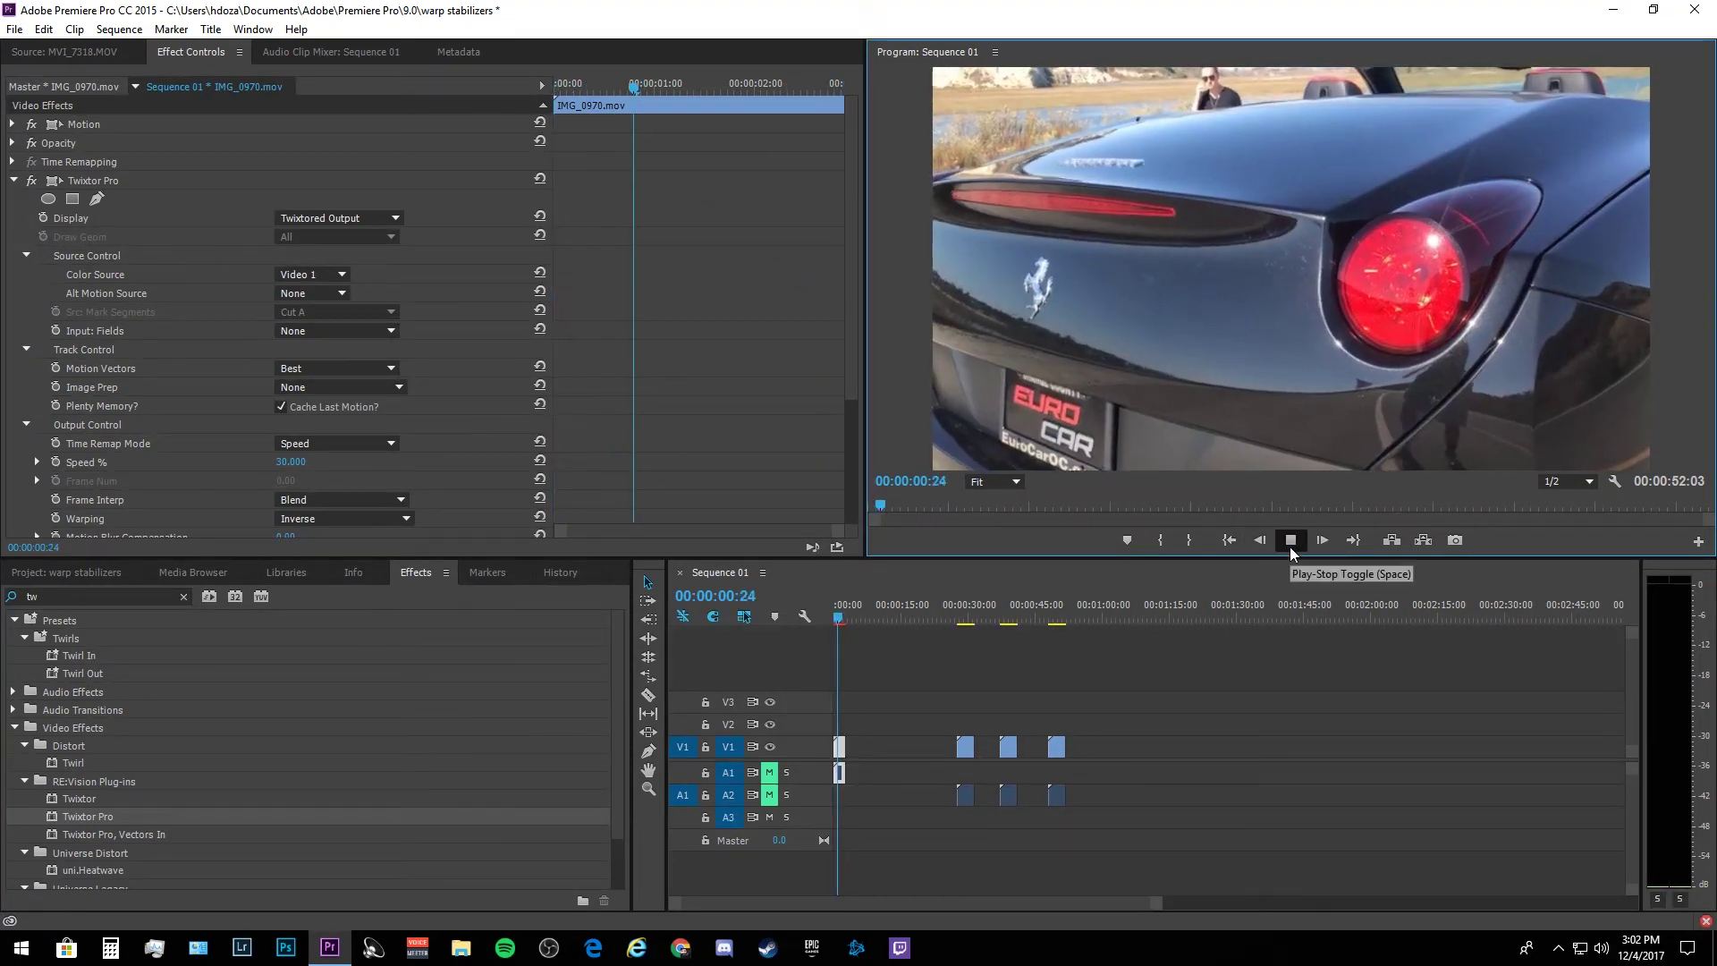